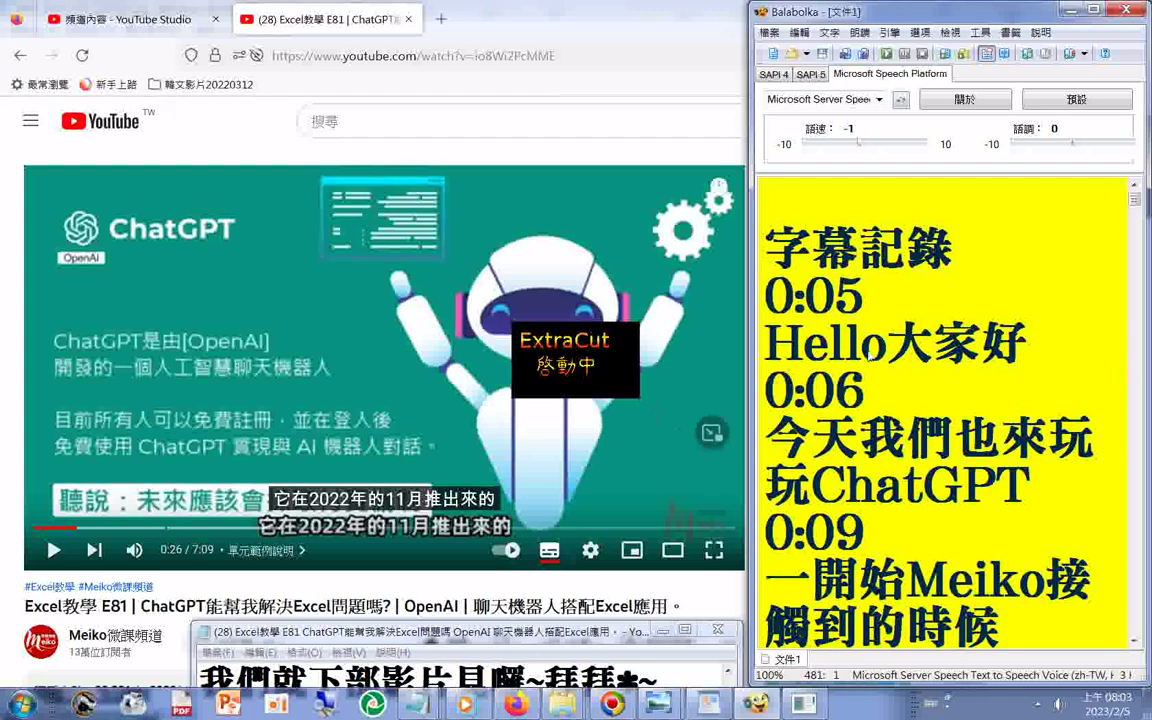
# Step: Read the transcript aloud from the Hello大家好 line, then stop playback after the 0:24 lines
pyautogui.click(779, 247)
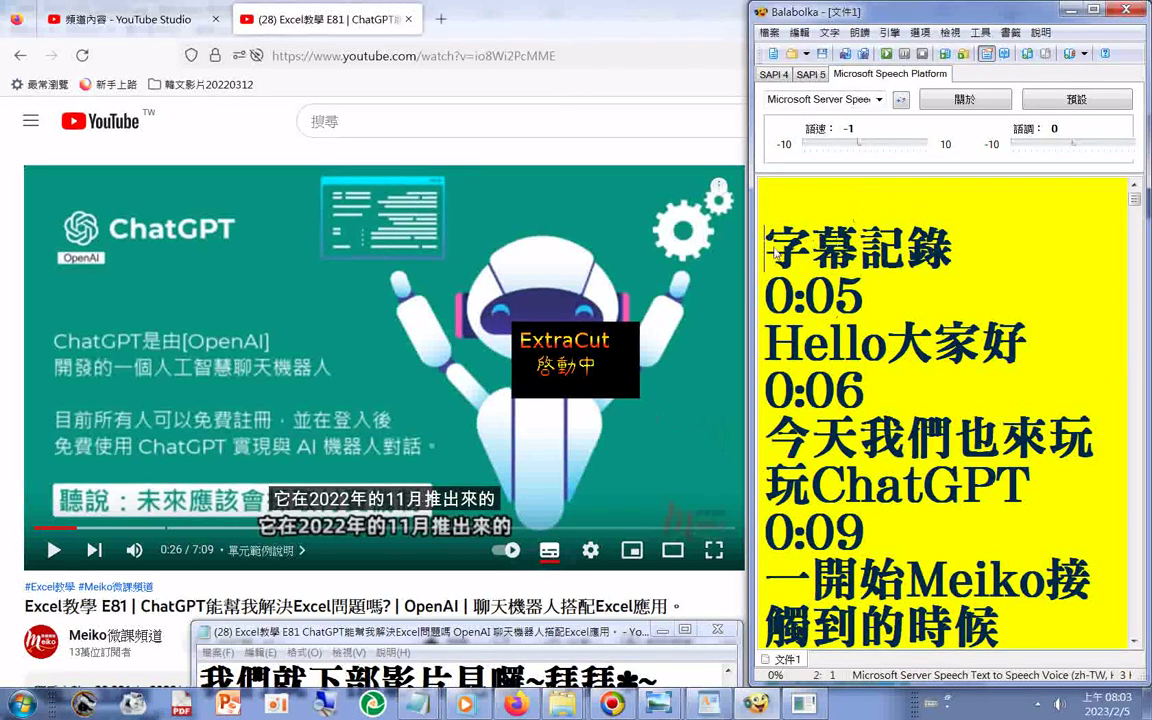
pyautogui.click(779, 340)
pyautogui.click(886, 54)
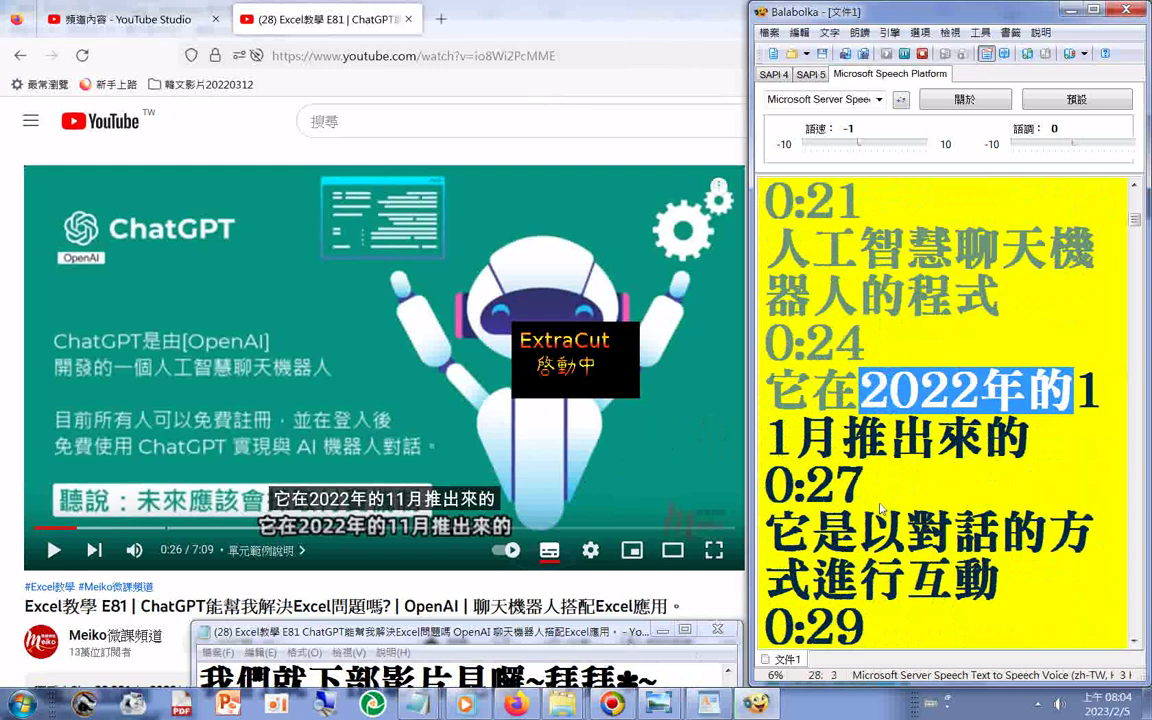
pyautogui.click(922, 54)
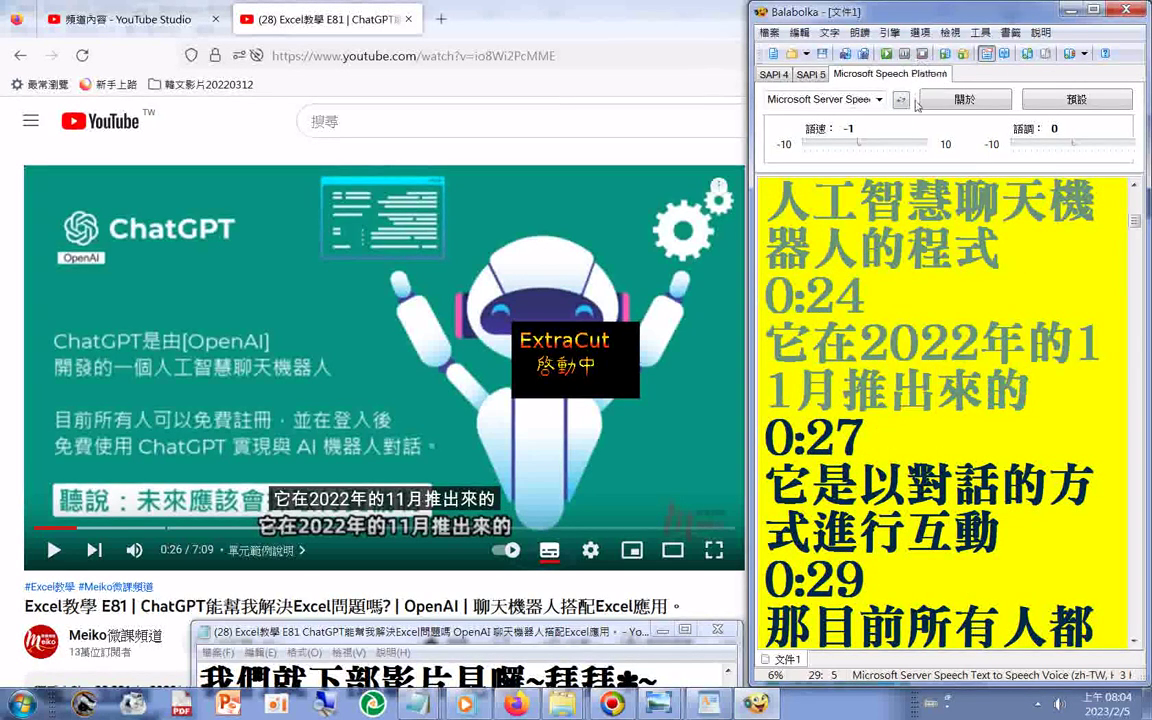
# Step: Replay part of the transcript aloud, stop it, and place the cursor inside 1月推出來的
pyautogui.click(886, 56)
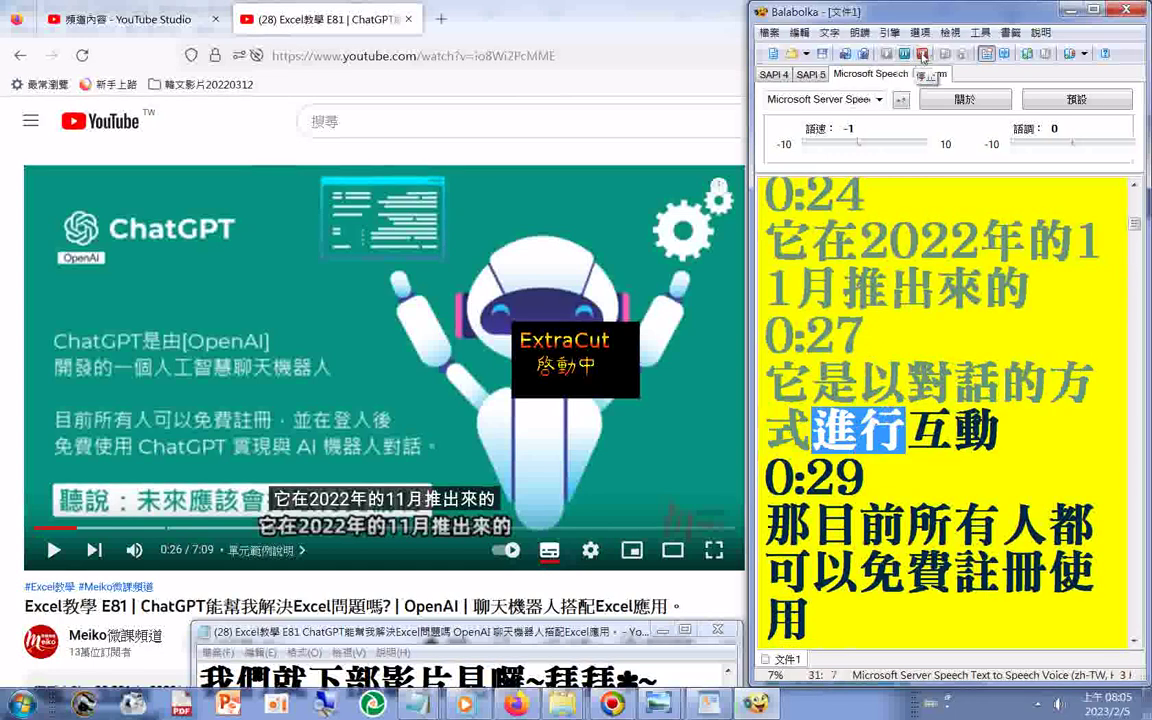
pyautogui.click(921, 56)
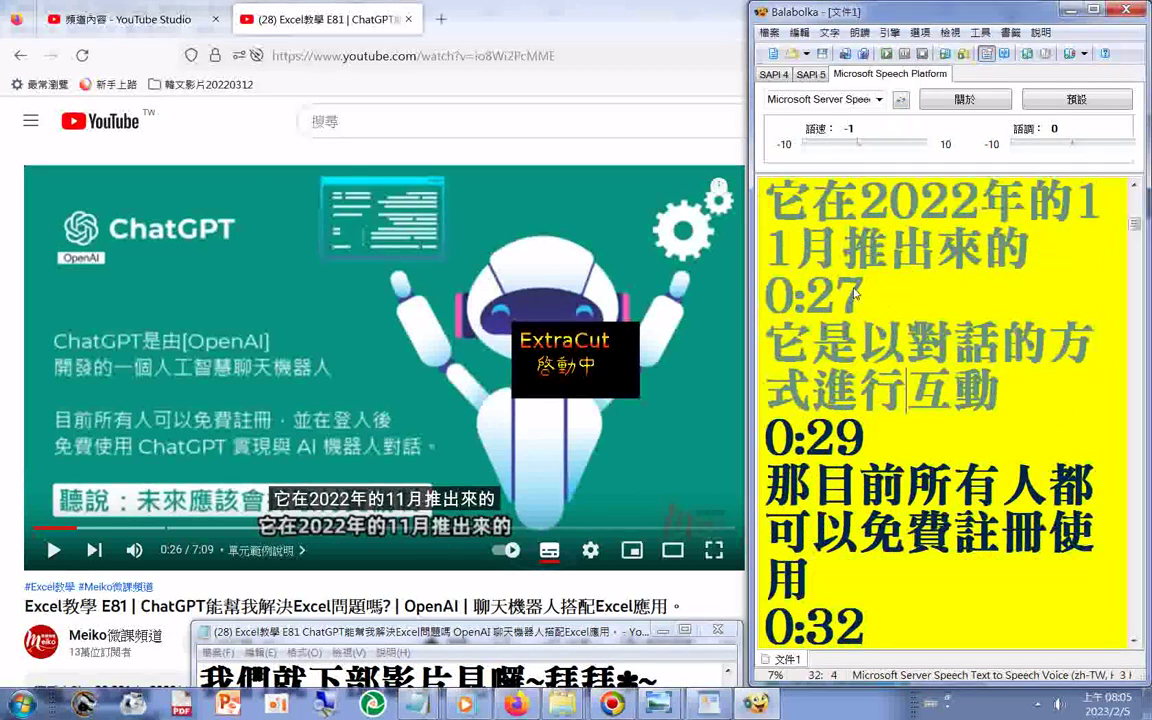
pyautogui.click(888, 248)
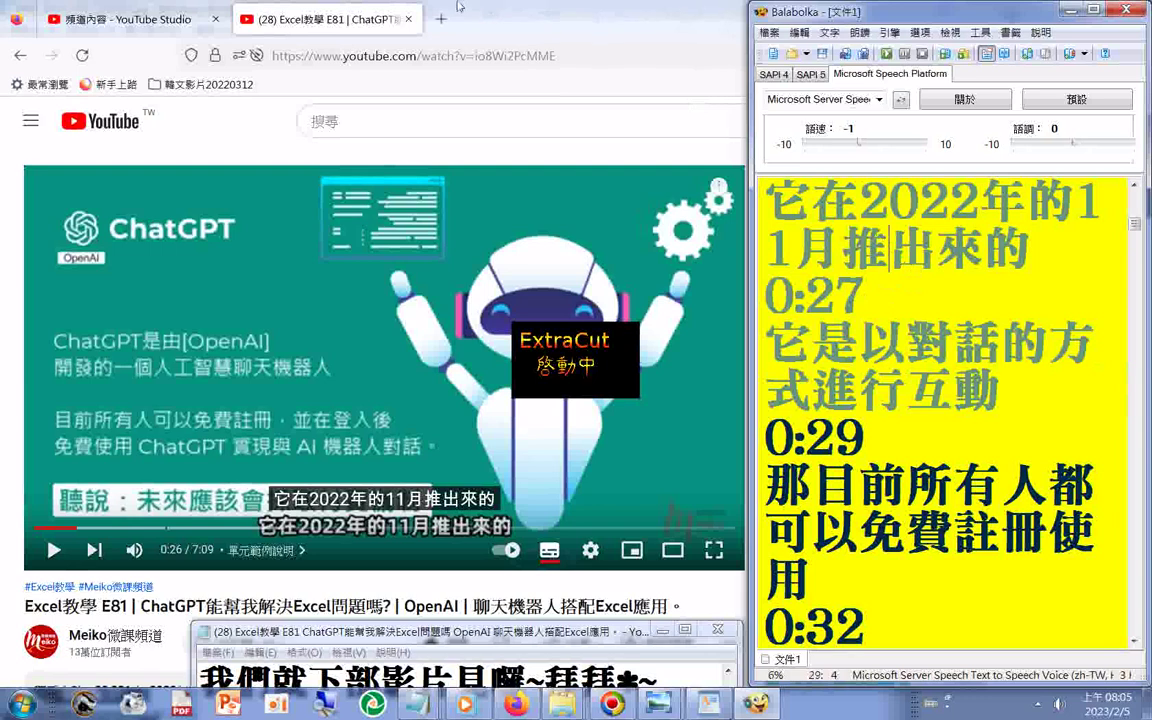
# Step: View the number-to-words options for the 0 in 0:27, close them unchanged, and open the Start menu
pyautogui.press('F7')
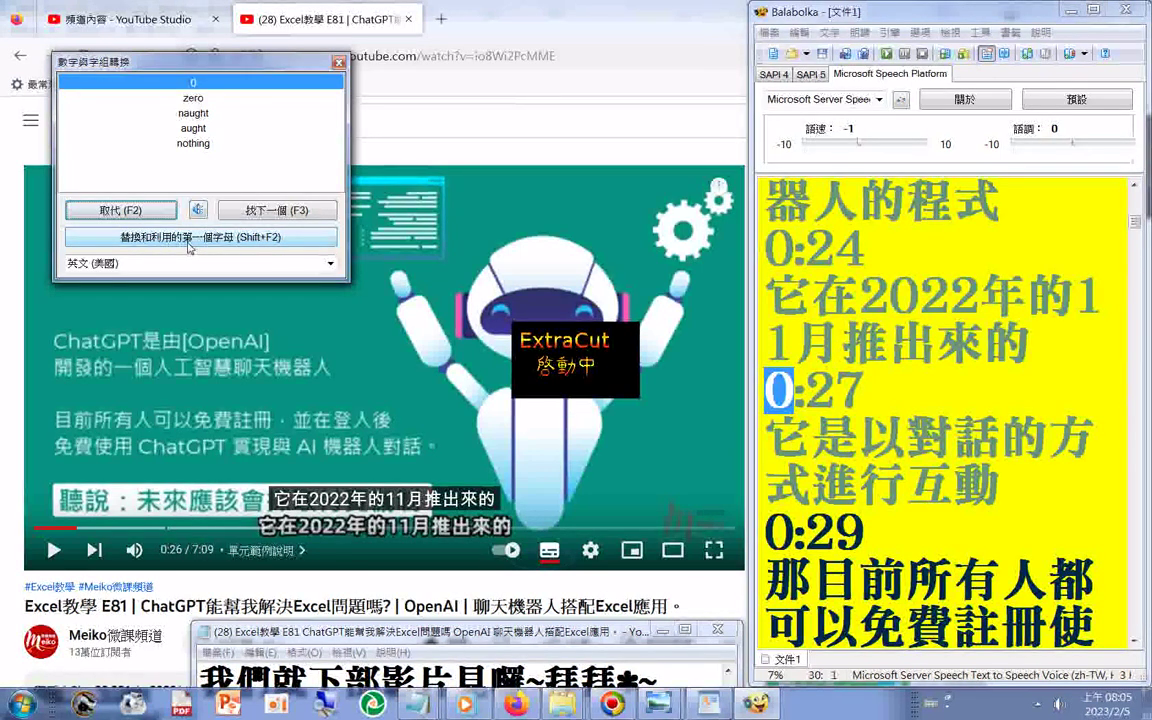
pyautogui.click(339, 65)
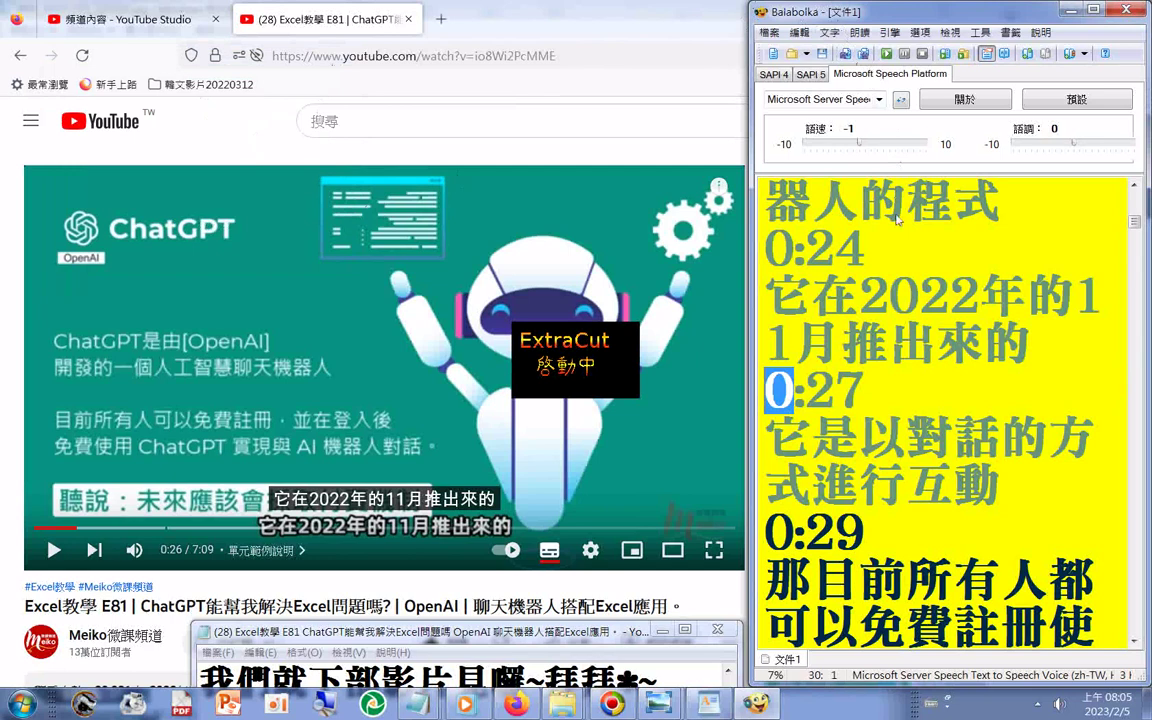
pyautogui.click(22, 703)
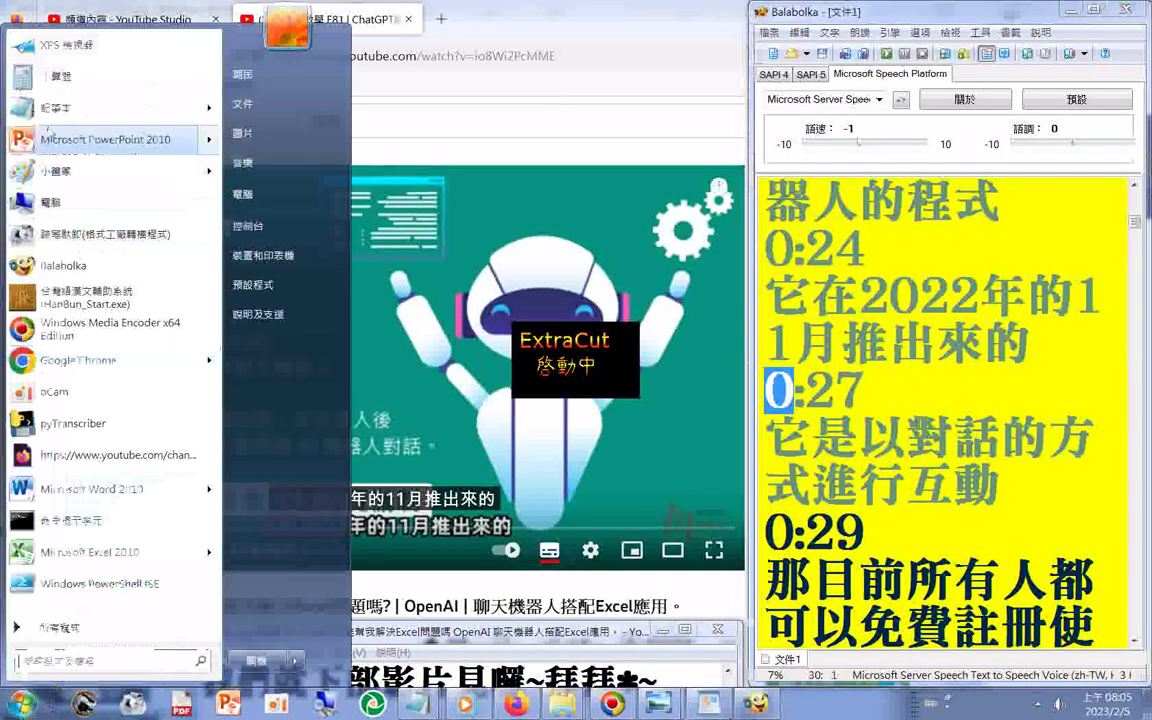
# Step: Paste the subtitle transcript into a new maximized Notepad window
pyautogui.click(60, 75)
pyautogui.rightClick(290, 562)
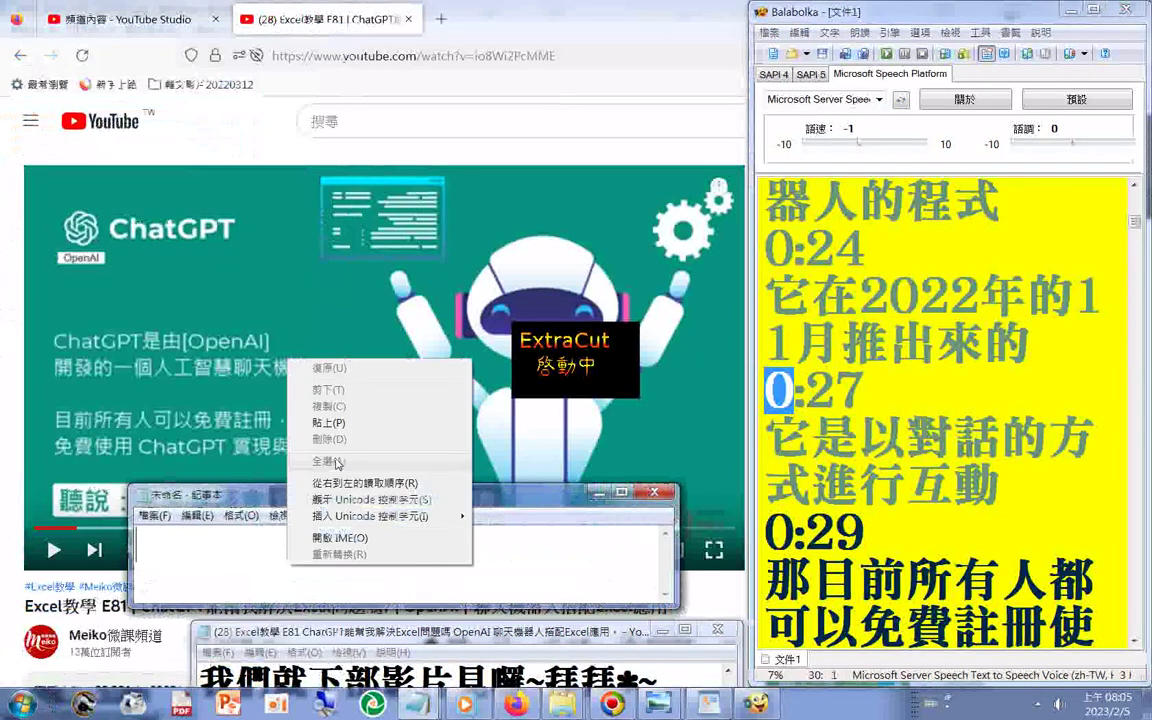
pyautogui.click(328, 422)
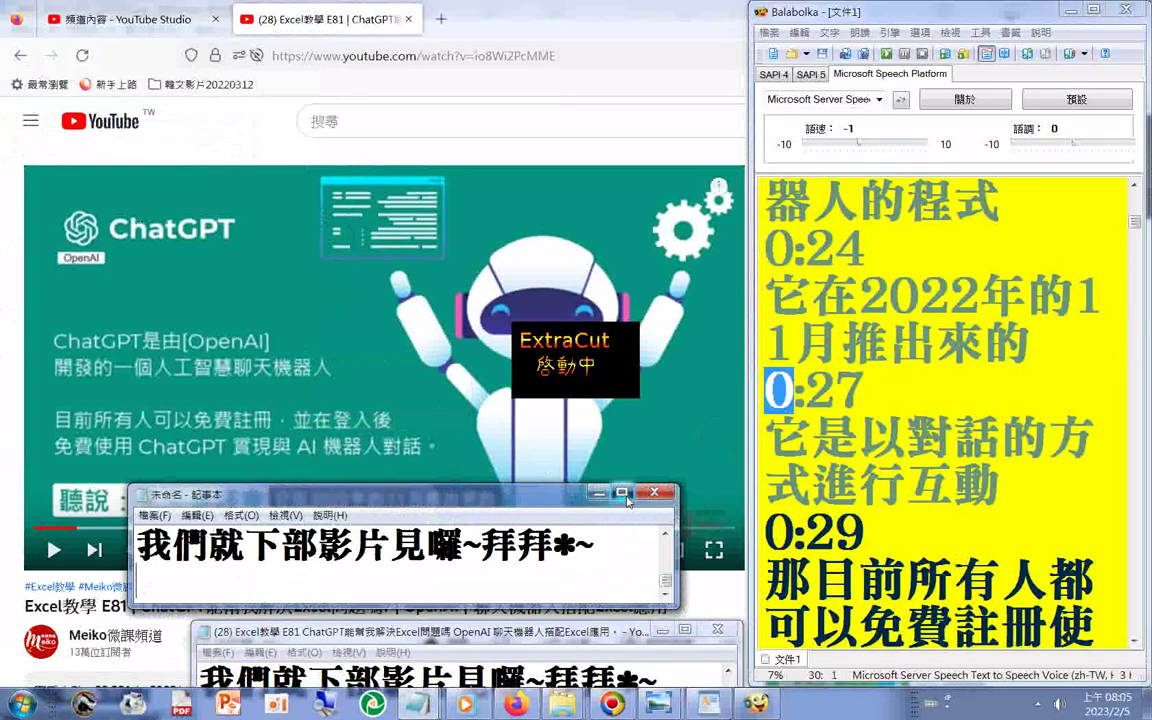
pyautogui.click(621, 493)
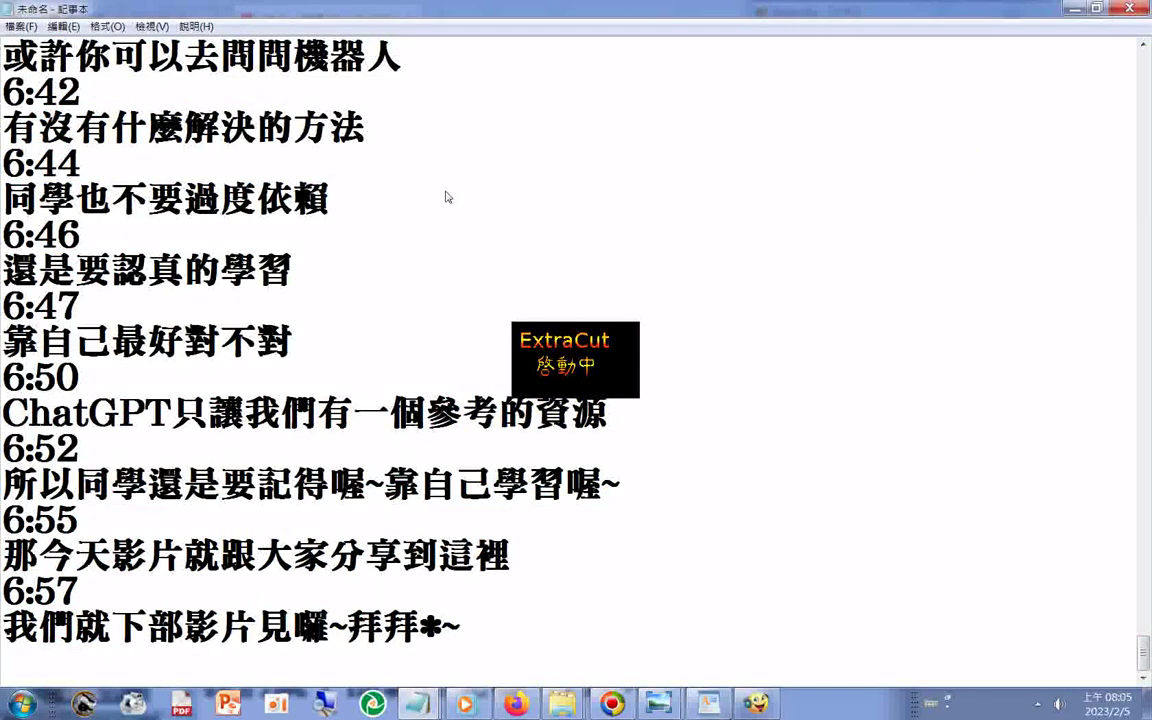
pyautogui.hotkey('ctrl', 'h')
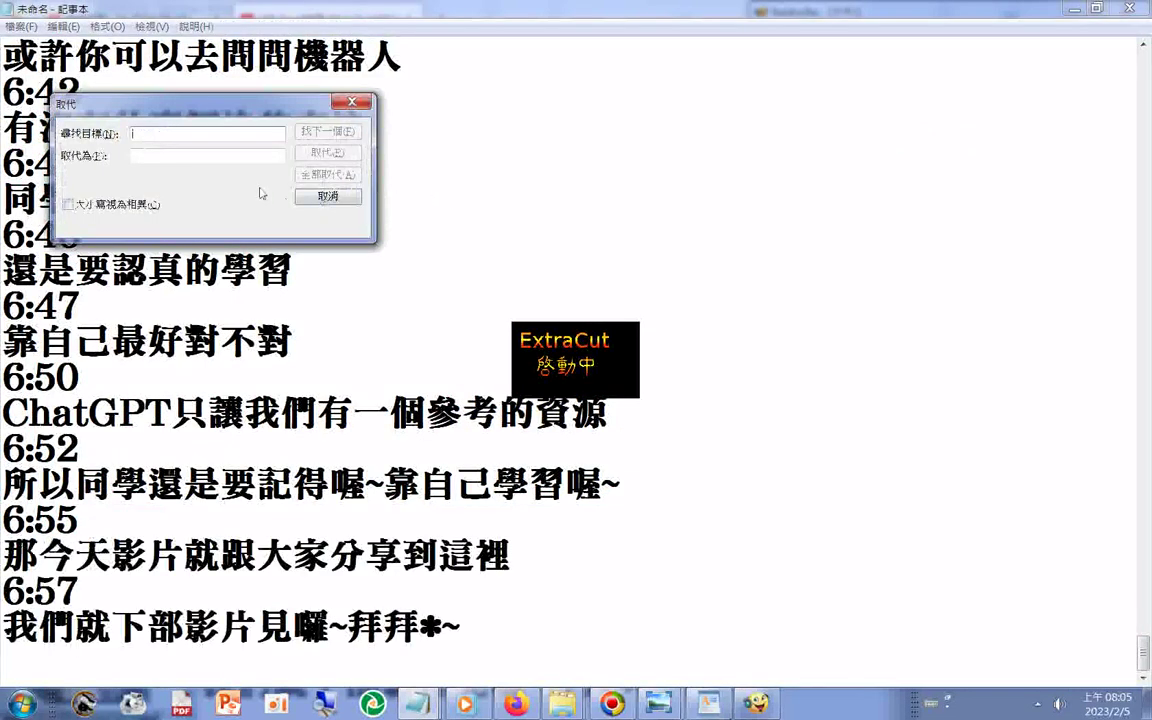
# Step: Copy a colon from the 6:47 timestamp and paste it into both 尋找目標 and 取代為 fields
pyautogui.moveTo(37, 160); pyautogui.dragTo(4, 166)
pyautogui.rightClick(16, 153)
pyautogui.click(60, 203)
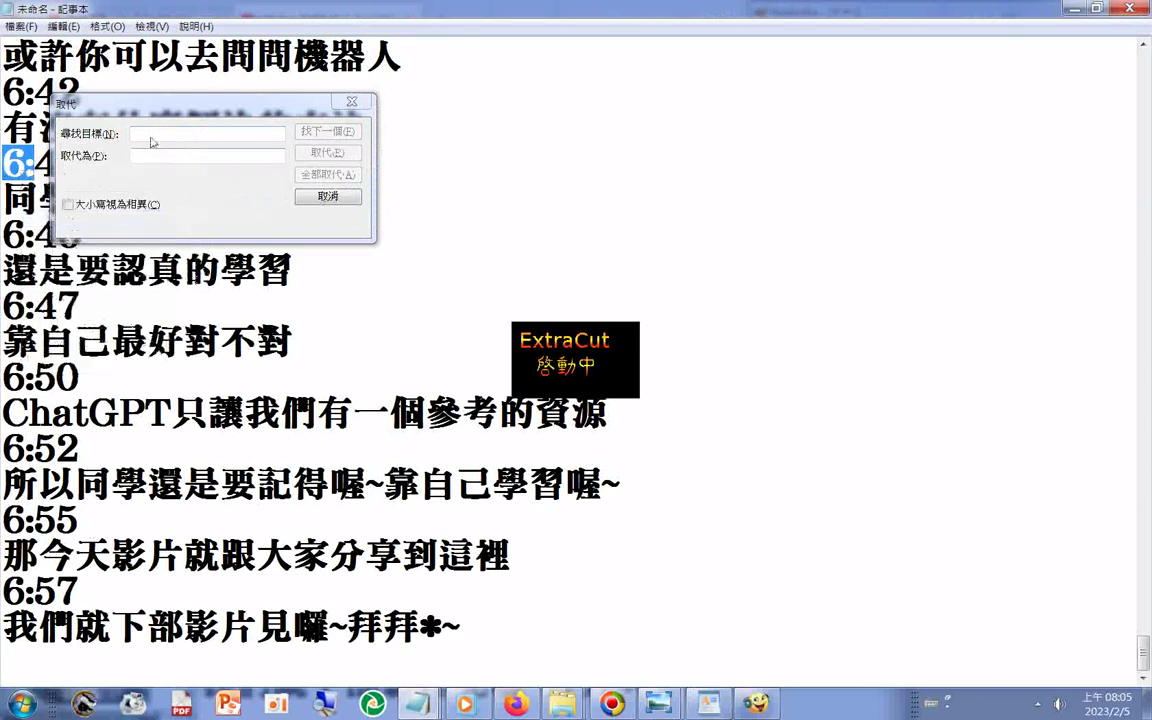
pyautogui.click(153, 145)
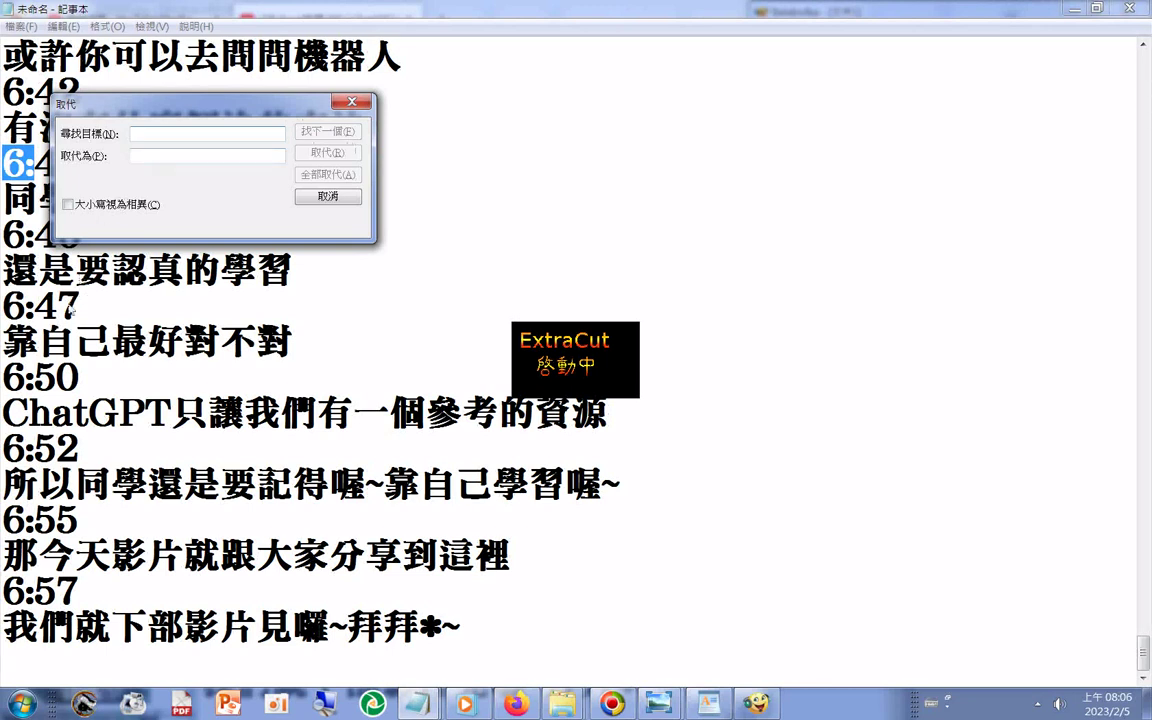
pyautogui.moveTo(34, 300); pyautogui.dragTo(24, 300)
pyautogui.rightClick(28, 300)
pyautogui.click(90, 321)
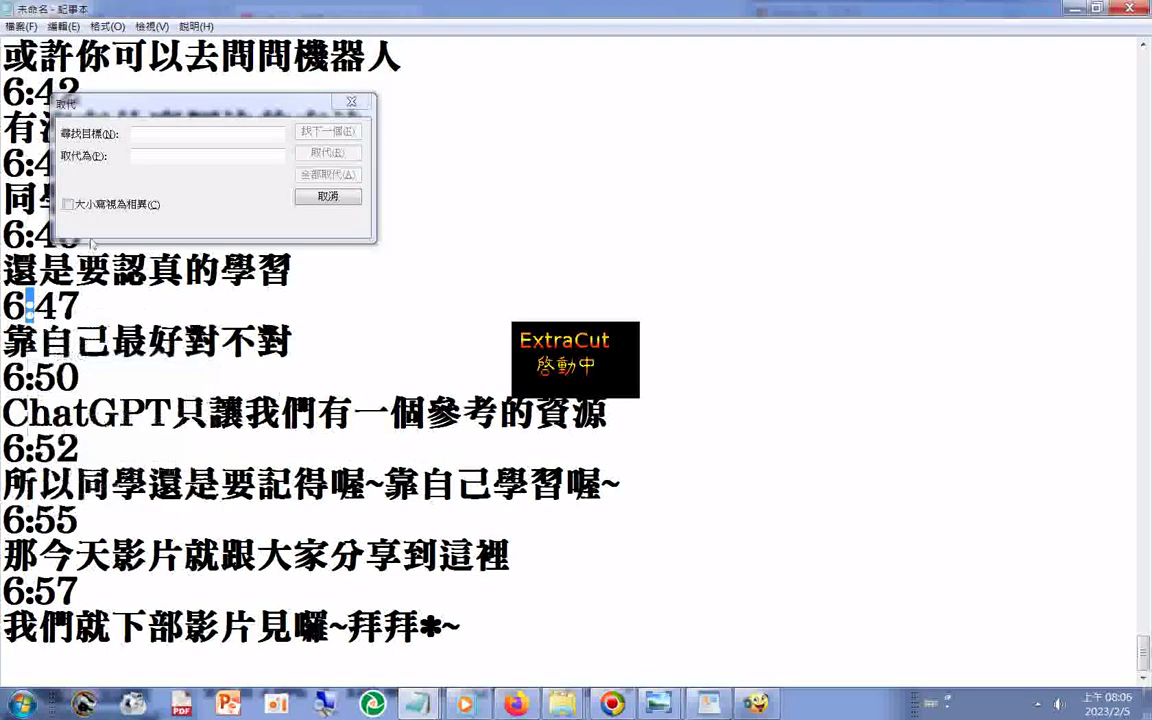
pyautogui.rightClick(134, 131)
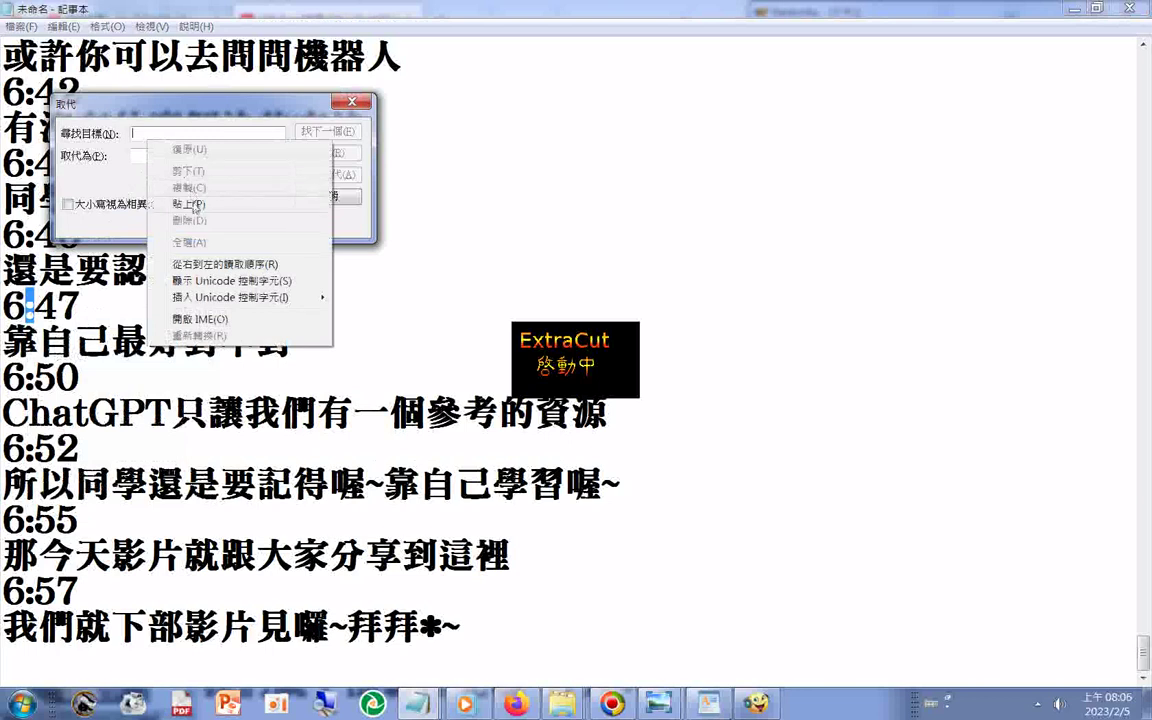
pyautogui.click(170, 179)
pyautogui.rightClick(160, 156)
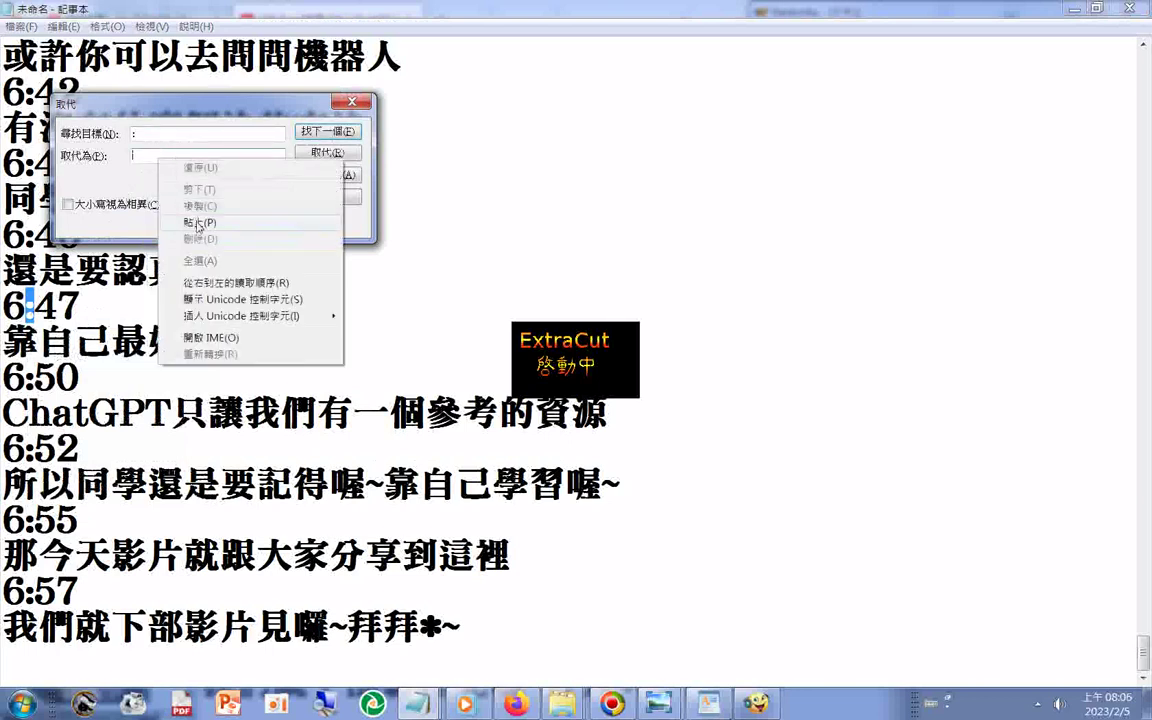
pyautogui.click(197, 226)
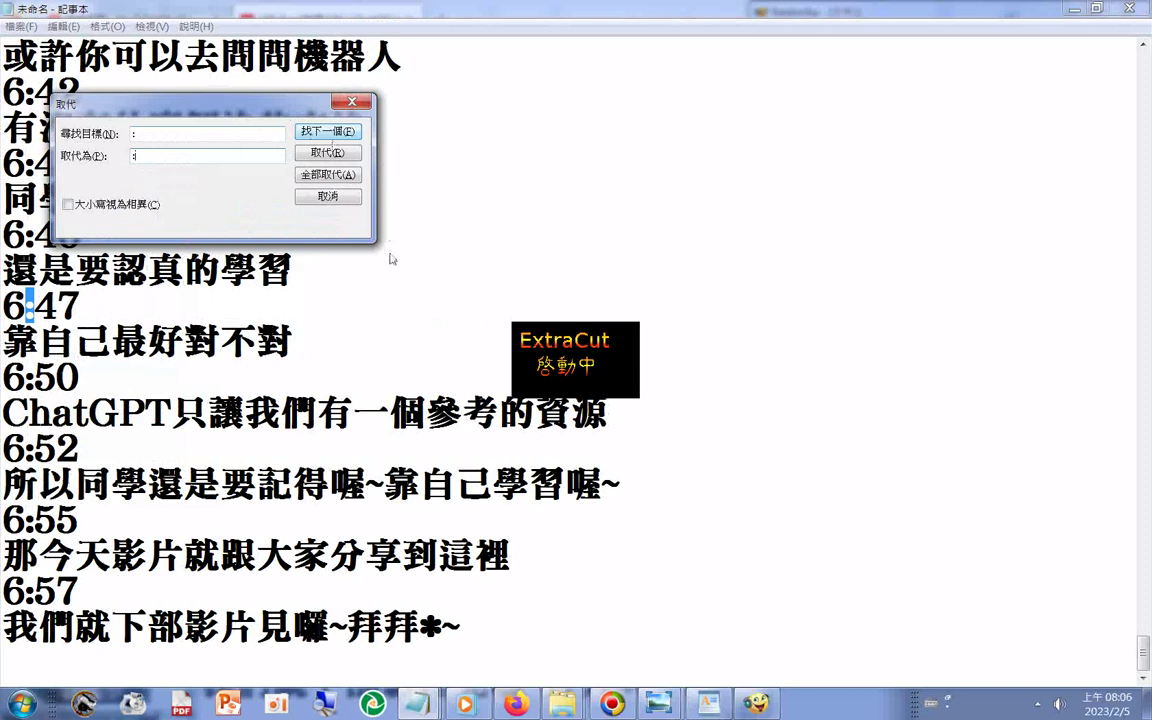
pyautogui.click(457, 212)
# Step: Try adding 分 after the colon in the 取代為 field with the Chinese input method
pyautogui.scroll(10, 459, 200)
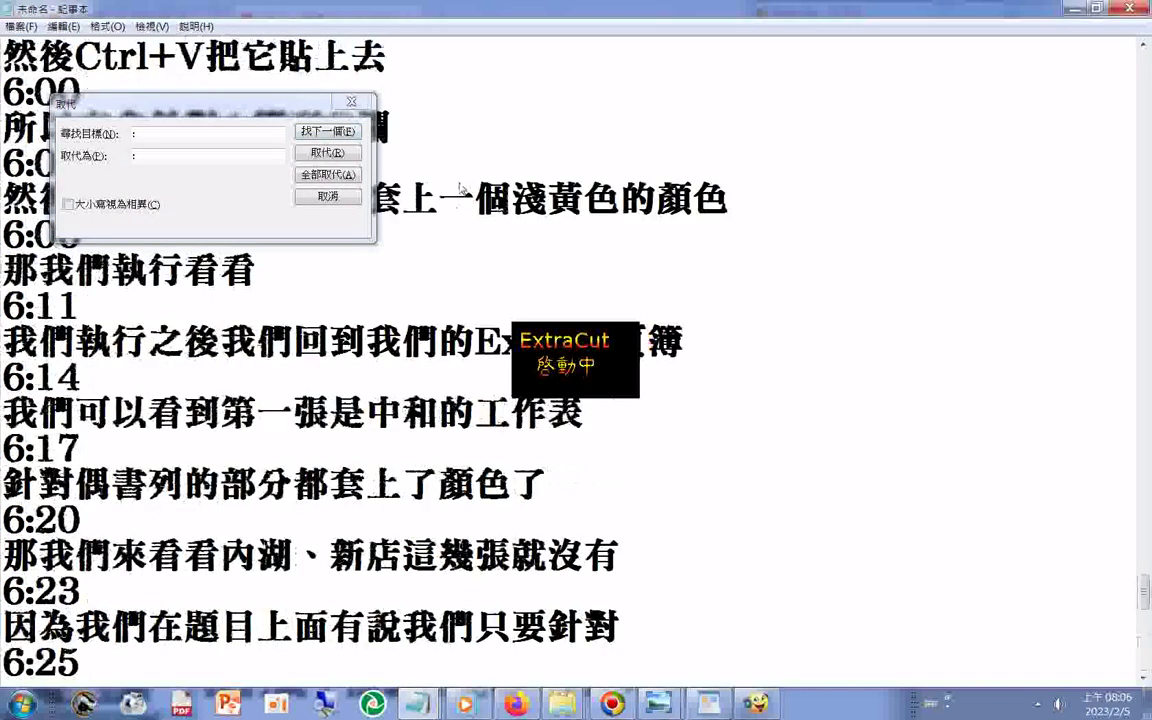
pyautogui.scroll(10, 459, 188)
pyautogui.scroll(10, 459, 188)
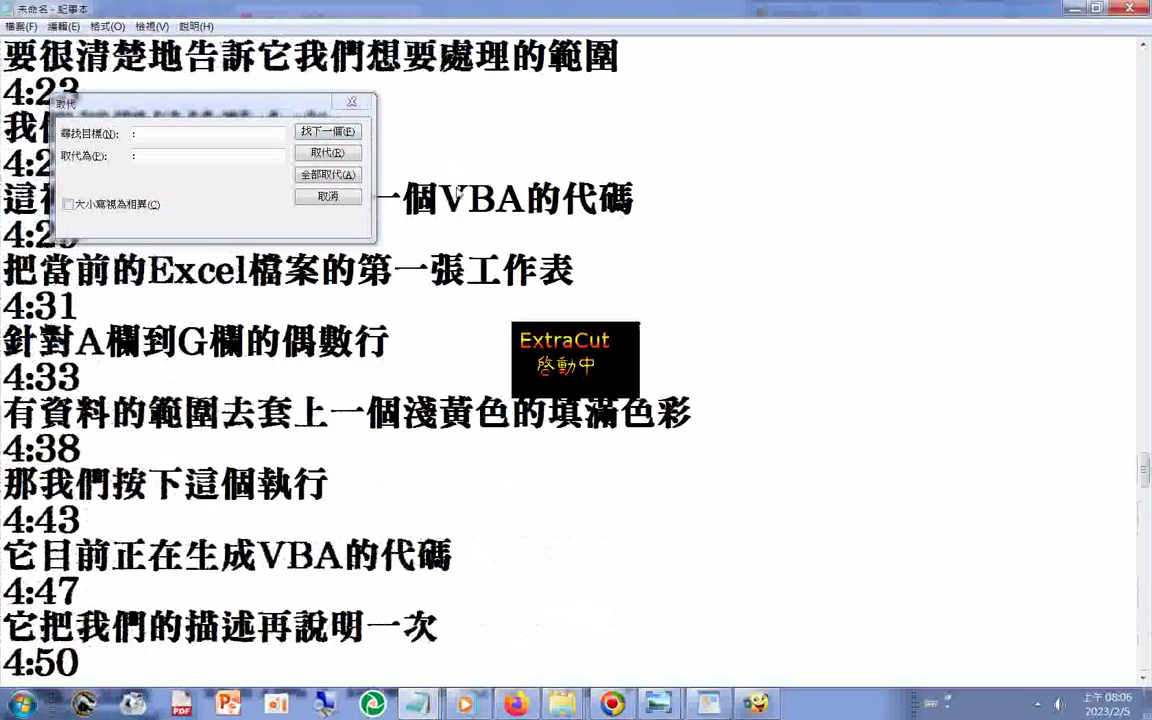
pyautogui.scroll(10, 459, 188)
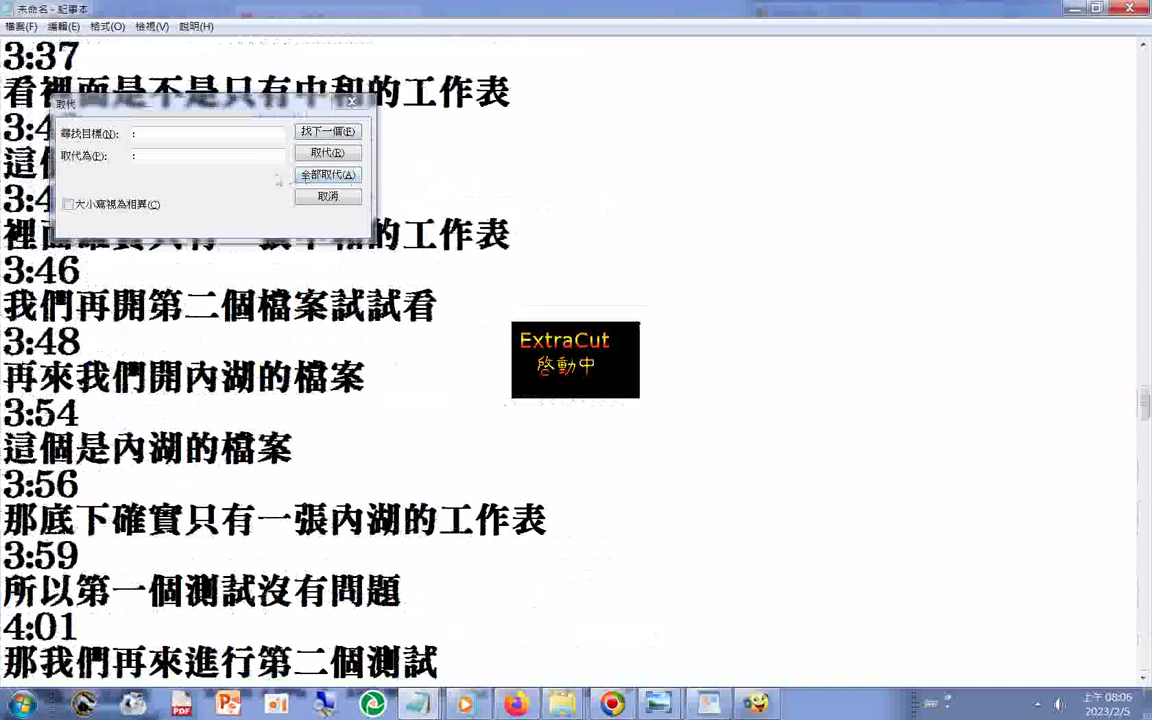
pyautogui.click(174, 156)
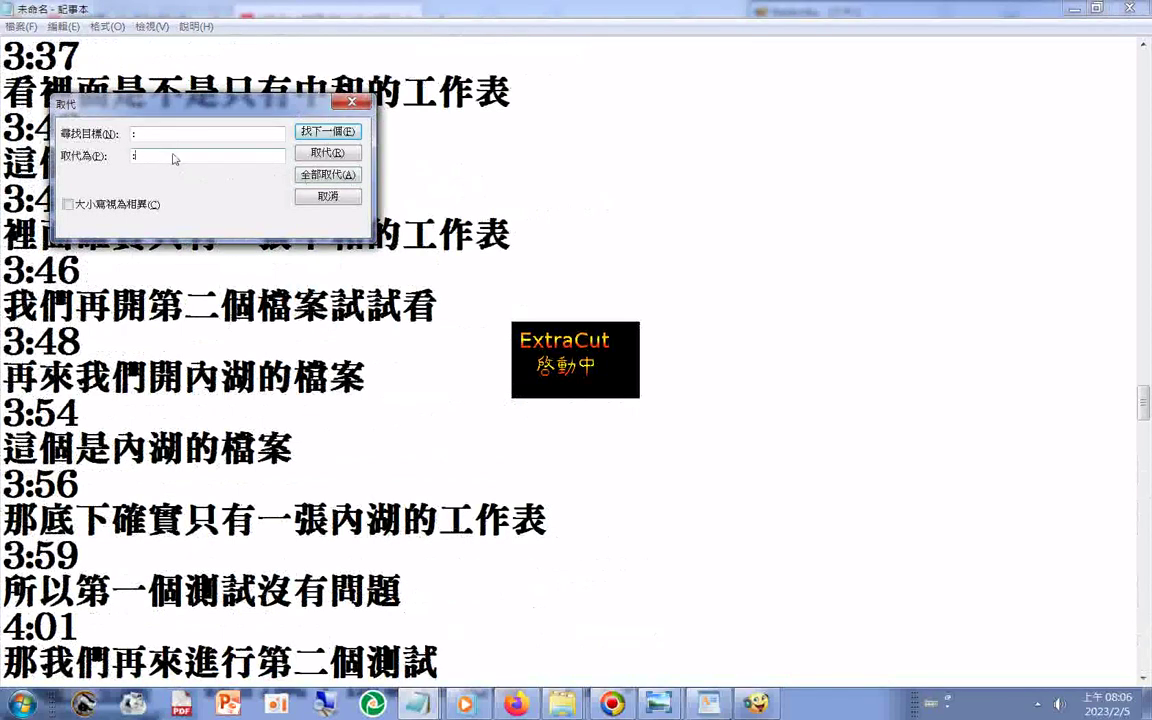
pyautogui.write('zp')
pyautogui.press('BackSpace')
pyautogui.hotkey('ctrl', 'space')
pyautogui.write('k7')
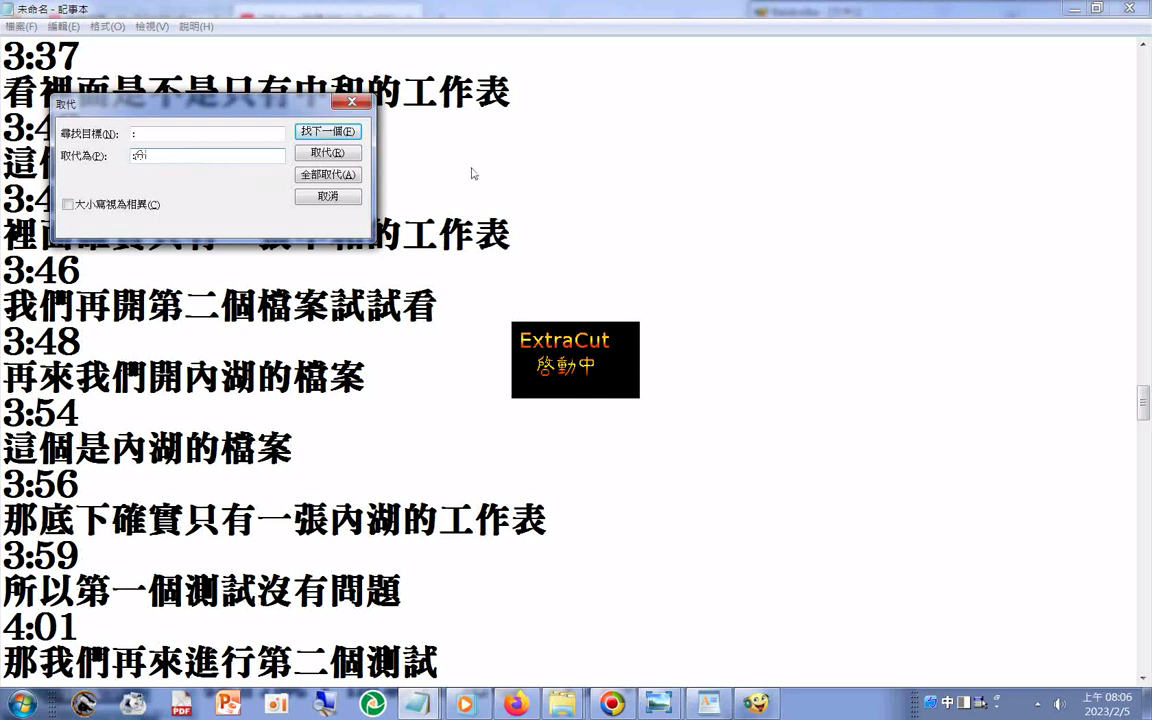
# Step: Paste ':分' as the replacement text, then put the cursor at the first timestamp 0:05
pyautogui.scroll(6, 490, 170)
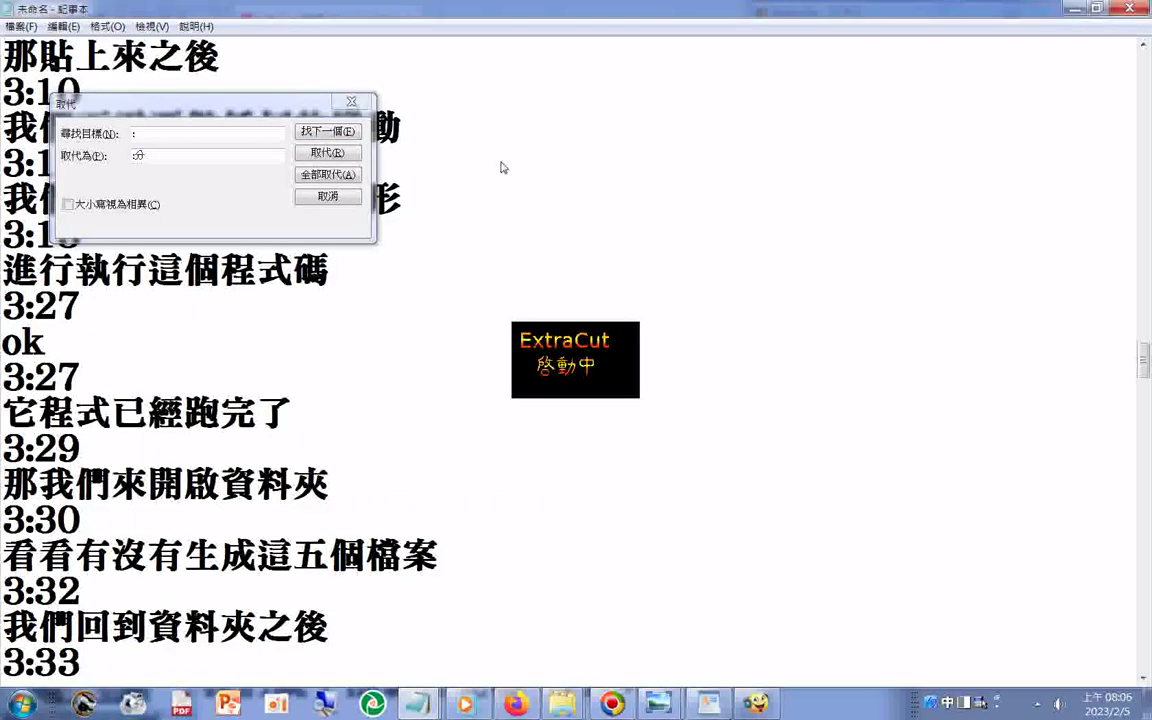
pyautogui.scroll(6, 498, 169)
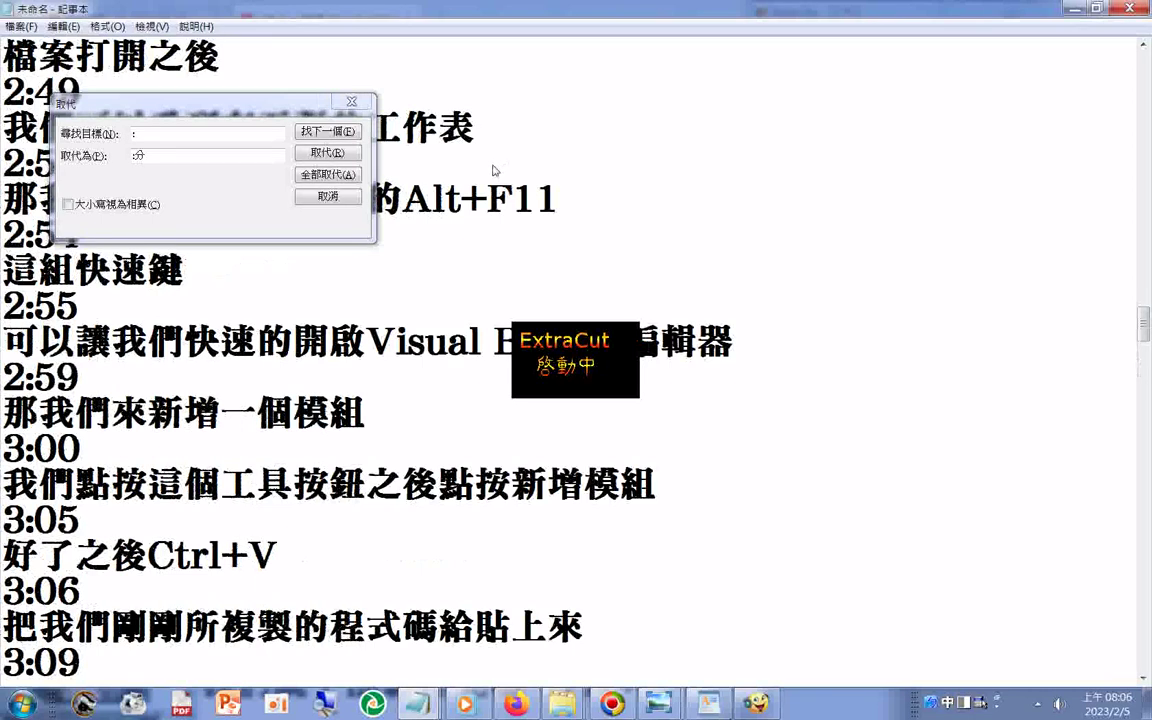
pyautogui.doubleClick(137, 155)
pyautogui.rightClick(144, 164)
pyautogui.click(150, 222)
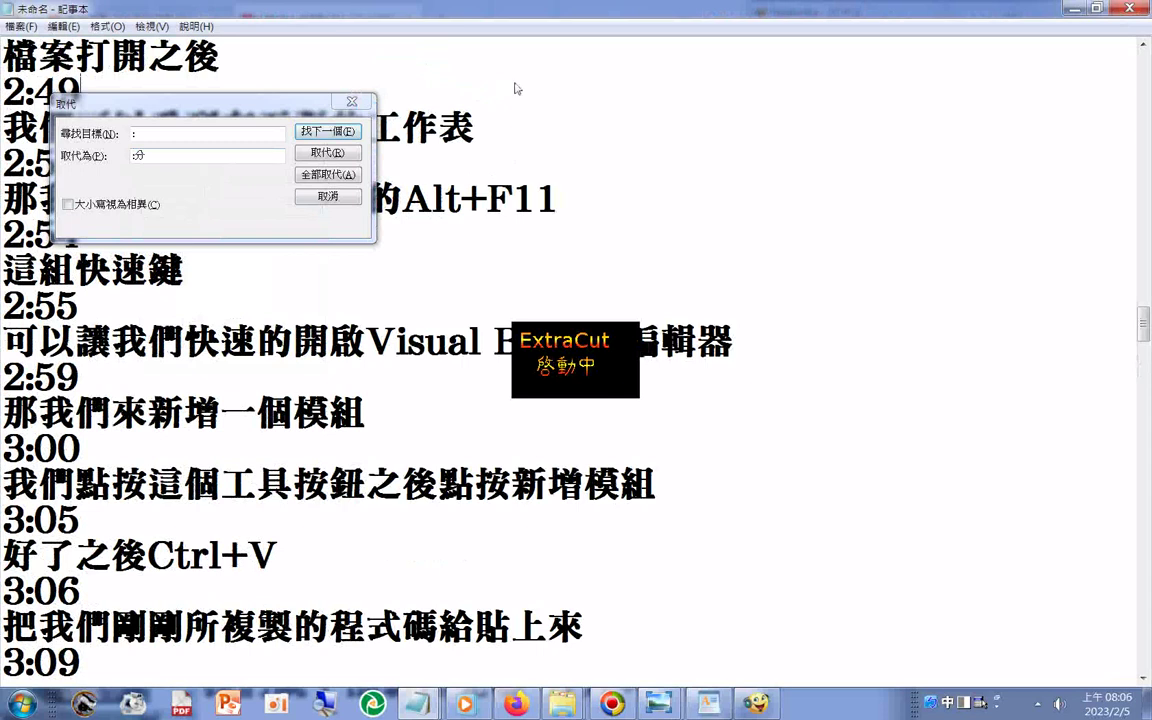
pyautogui.scroll(15, 516, 88)
pyautogui.moveTo(262, 101); pyautogui.dragTo(599, 117)
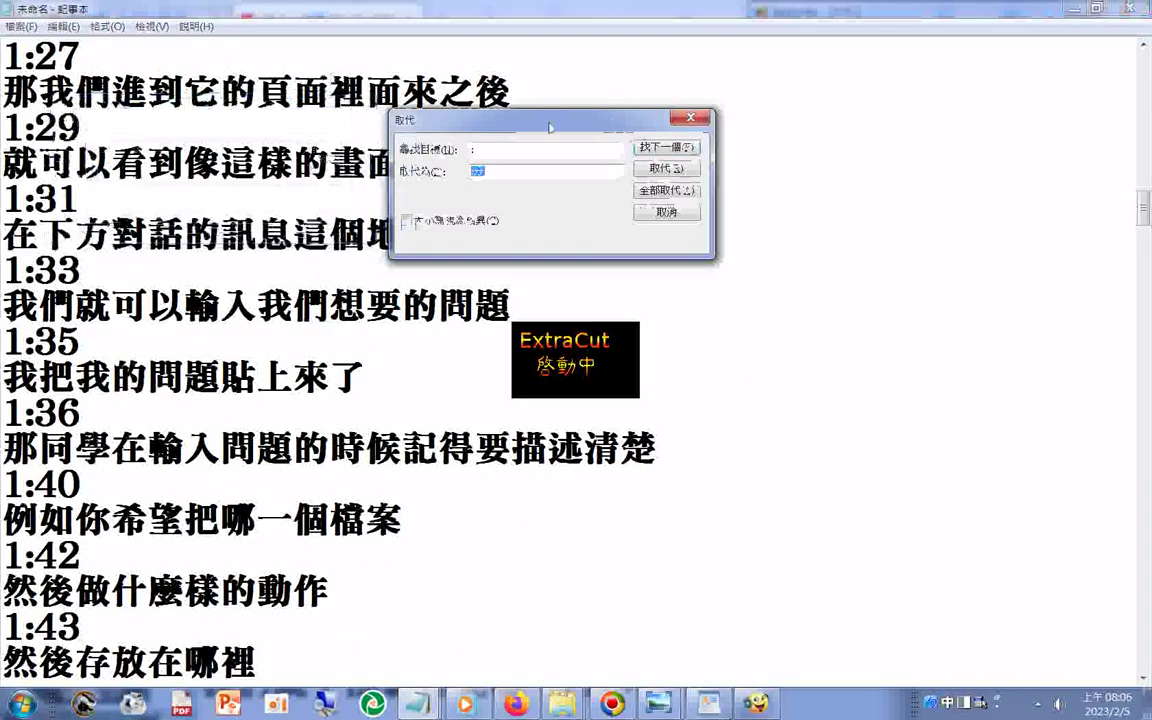
pyautogui.click(256, 143)
pyautogui.scroll(5, 256, 143)
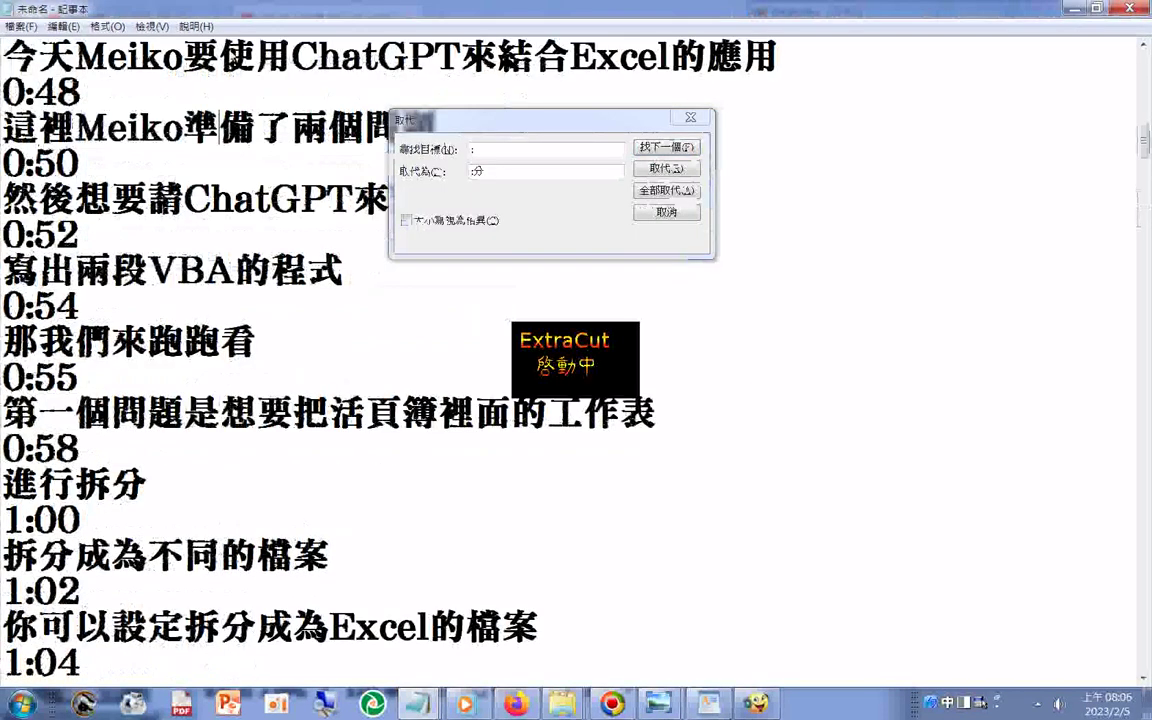
pyautogui.hotkey('ctrl', 'a')
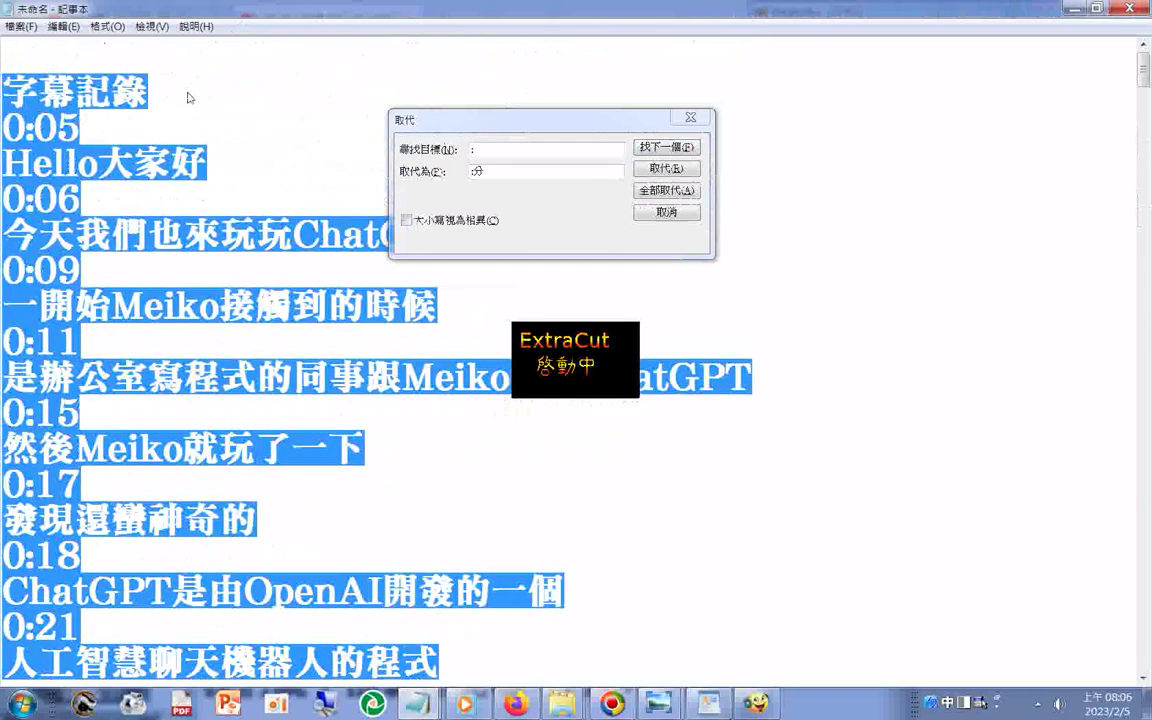
pyautogui.click(189, 97)
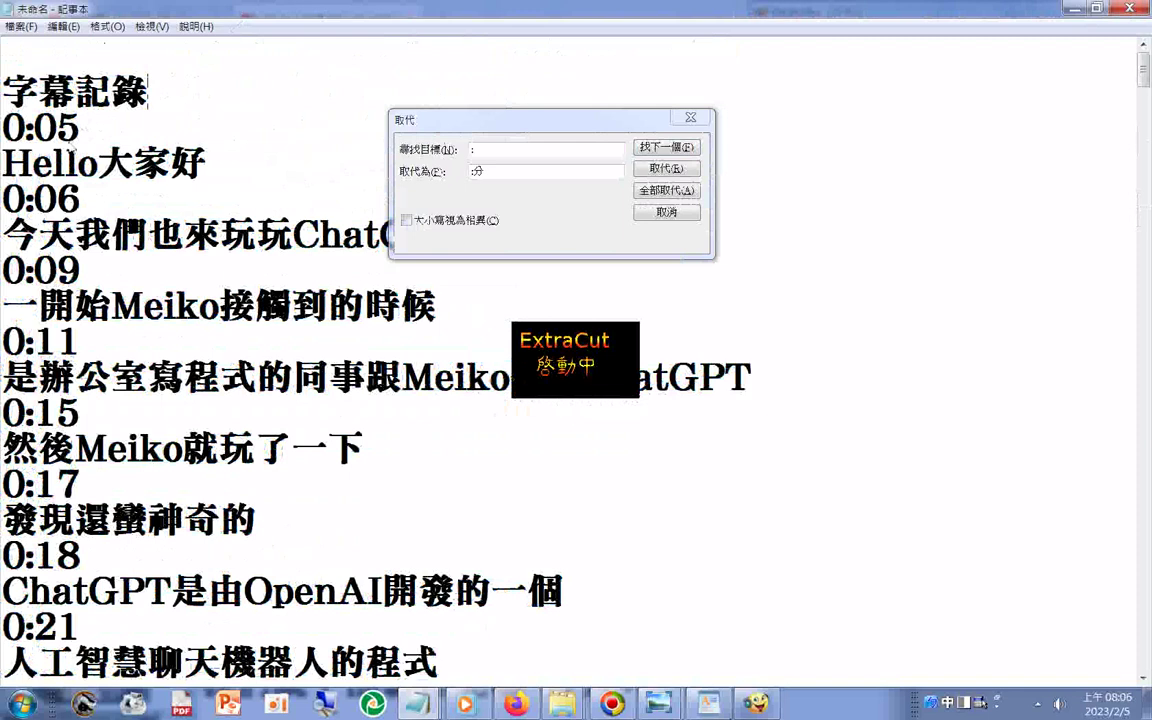
pyautogui.click(30, 126)
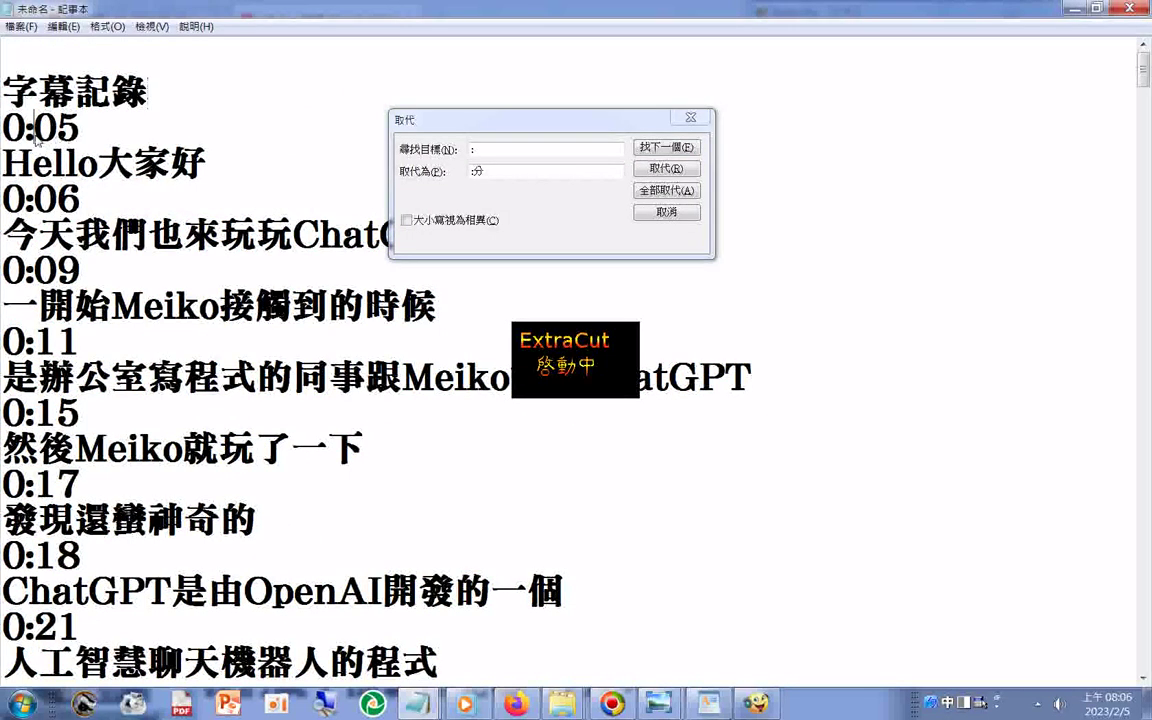
# Step: Paste ':分' over the colon in 0:05, then Replace All colons with ':分'
pyautogui.hotkey('shift', 'Right')
pyautogui.rightClick(22, 125)
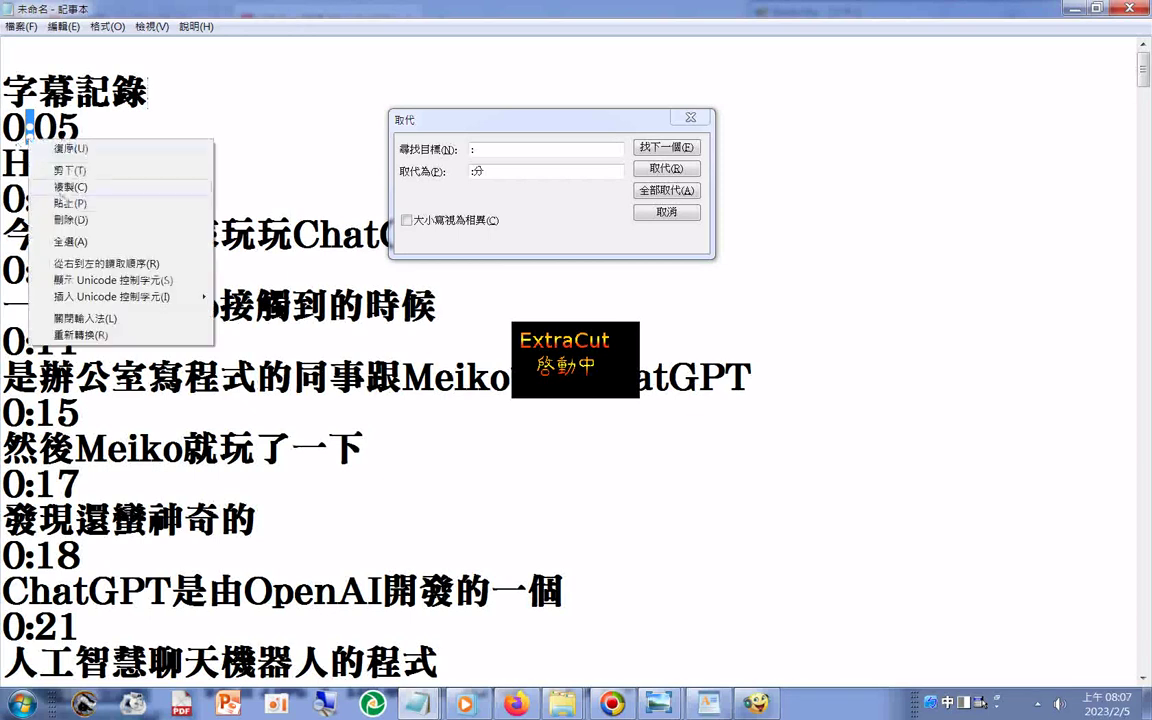
pyautogui.click(65, 192)
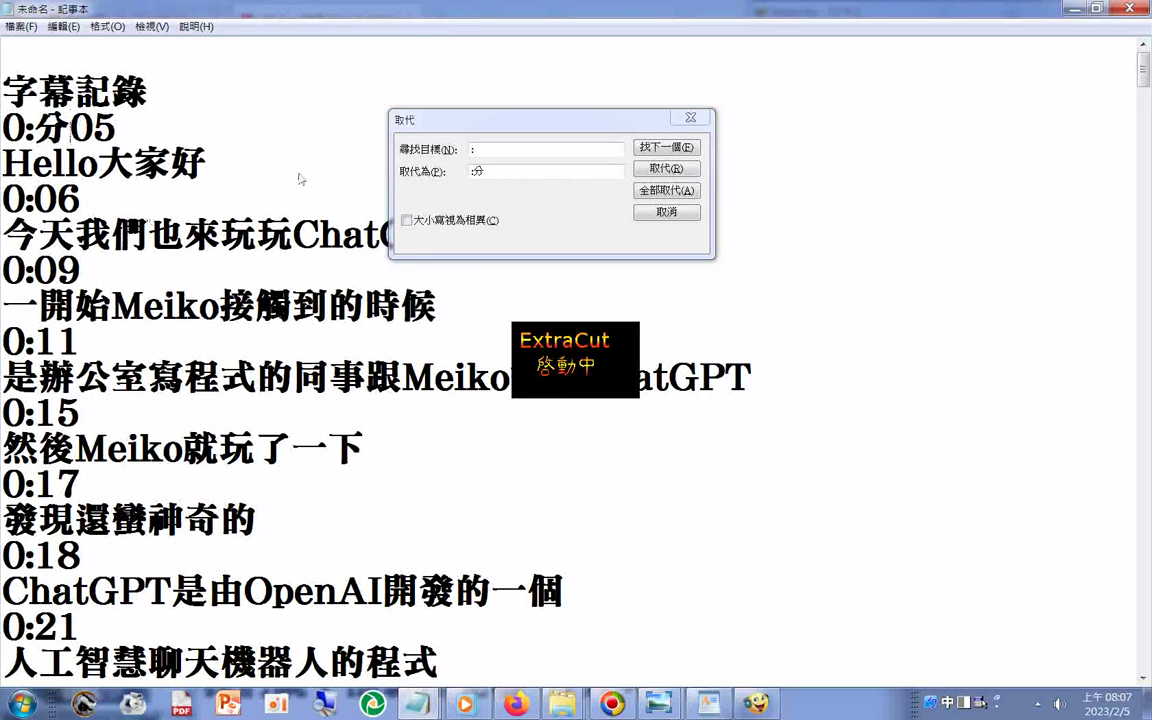
pyautogui.click(667, 190)
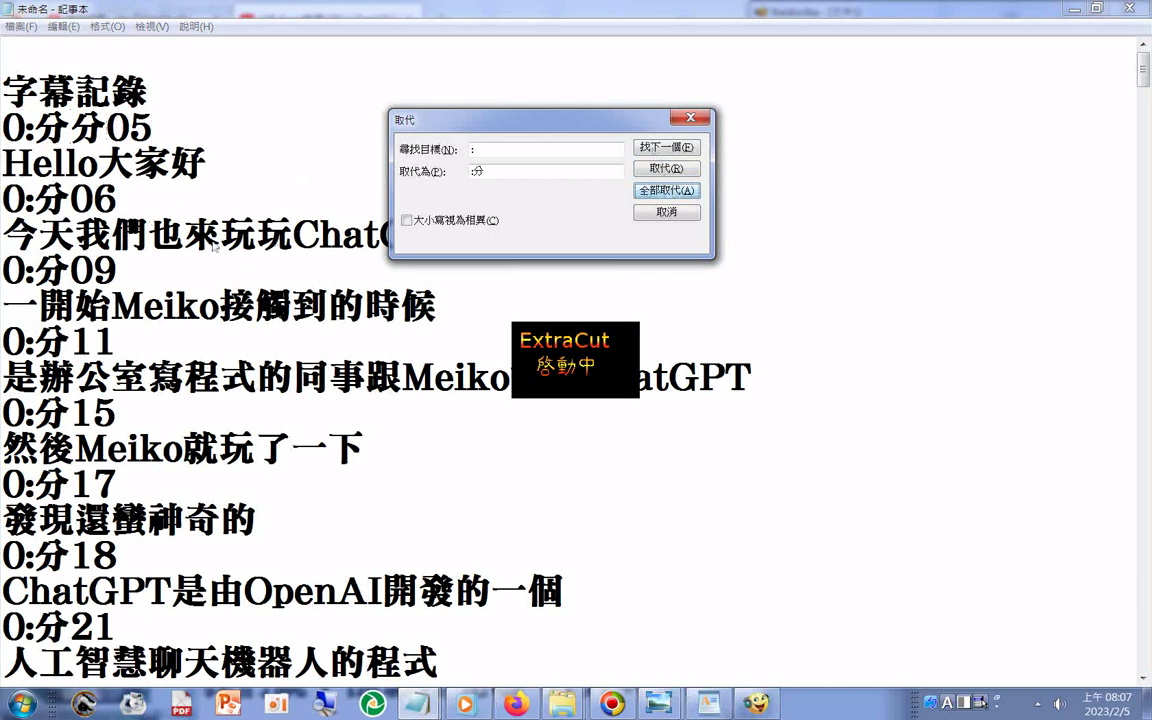
# Step: Delete the doubled 分 so the first timestamp reads 0:分05
pyautogui.click(70, 127)
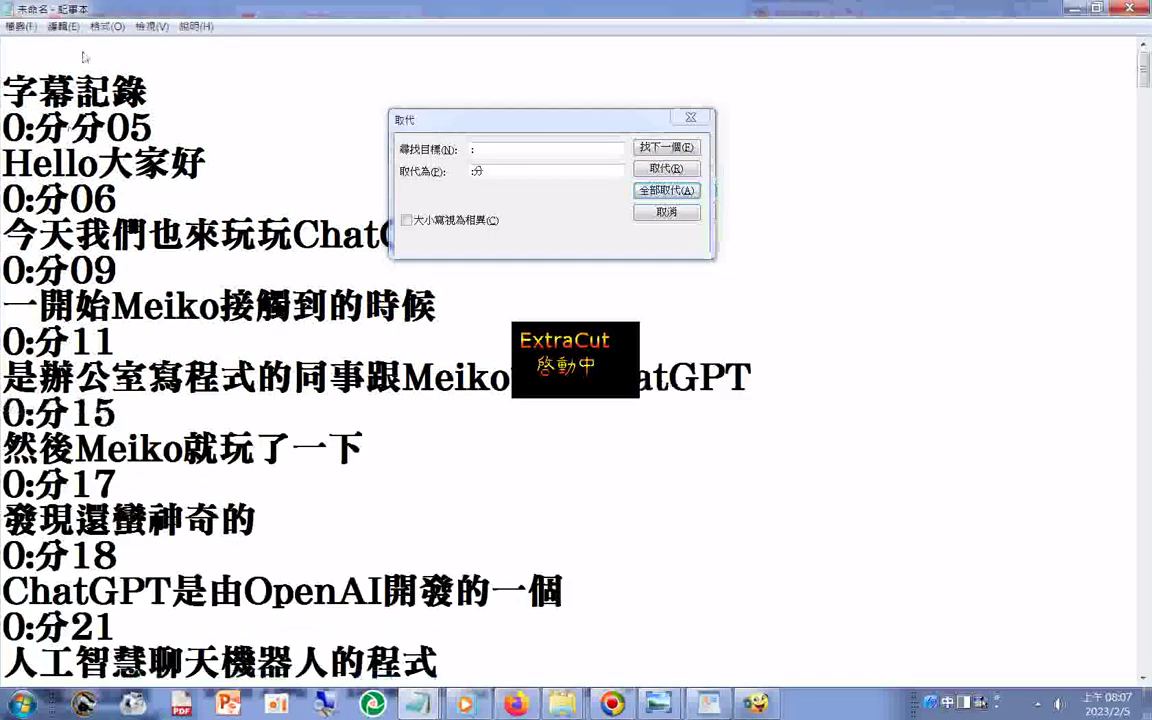
pyautogui.press('Delete')
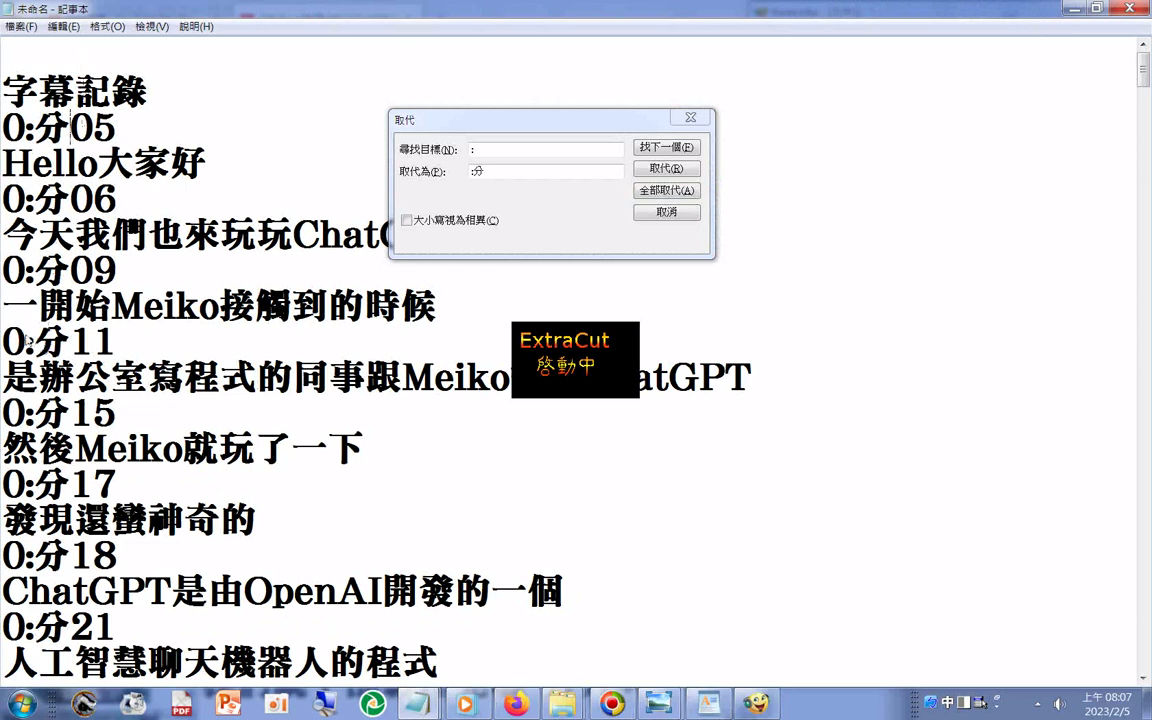
pyautogui.rightClick(48, 277)
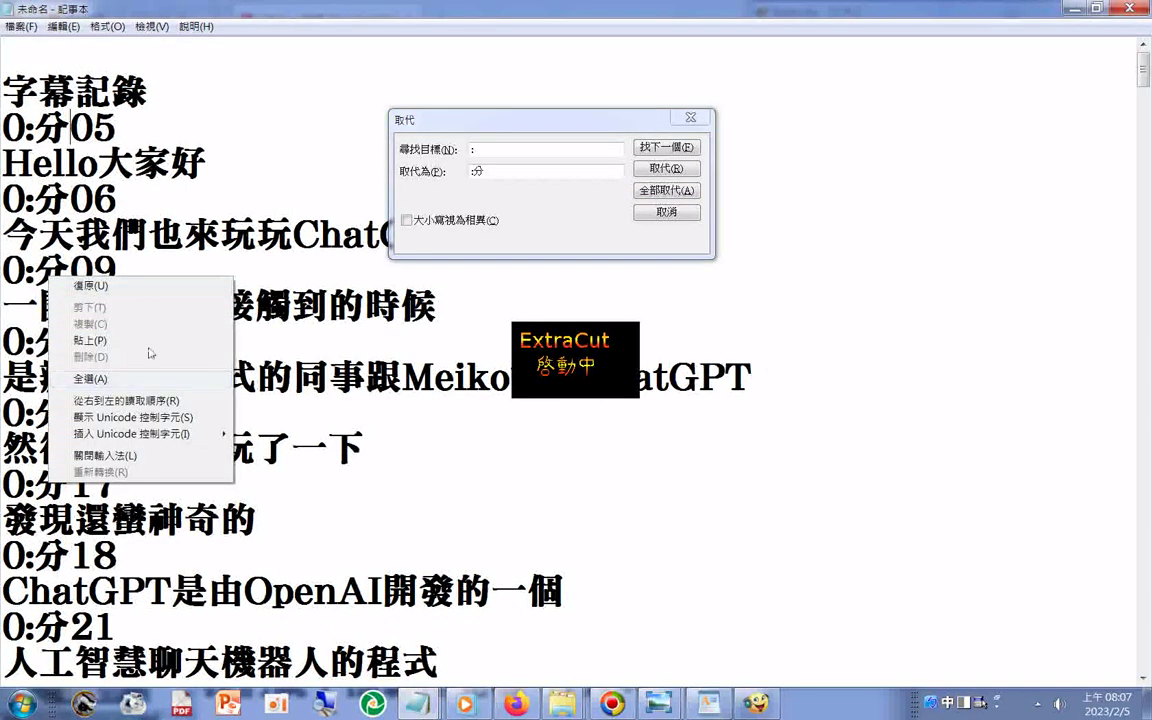
pyautogui.click(258, 118)
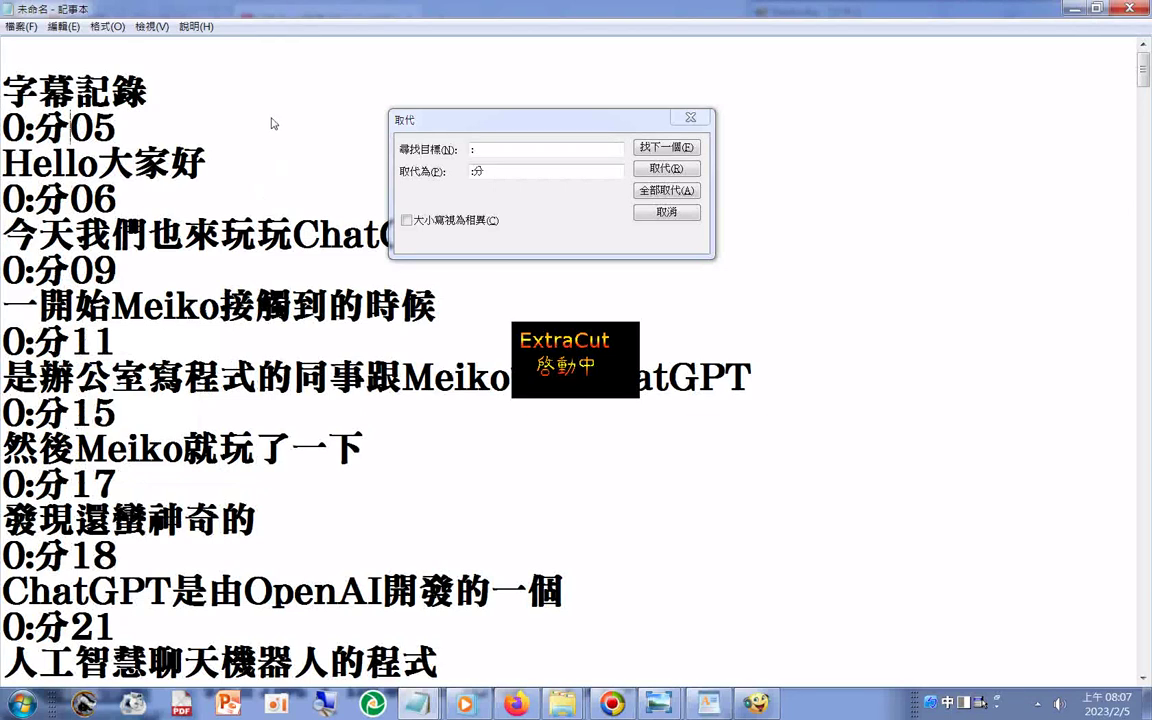
pyautogui.scroll(-10, 303, 251)
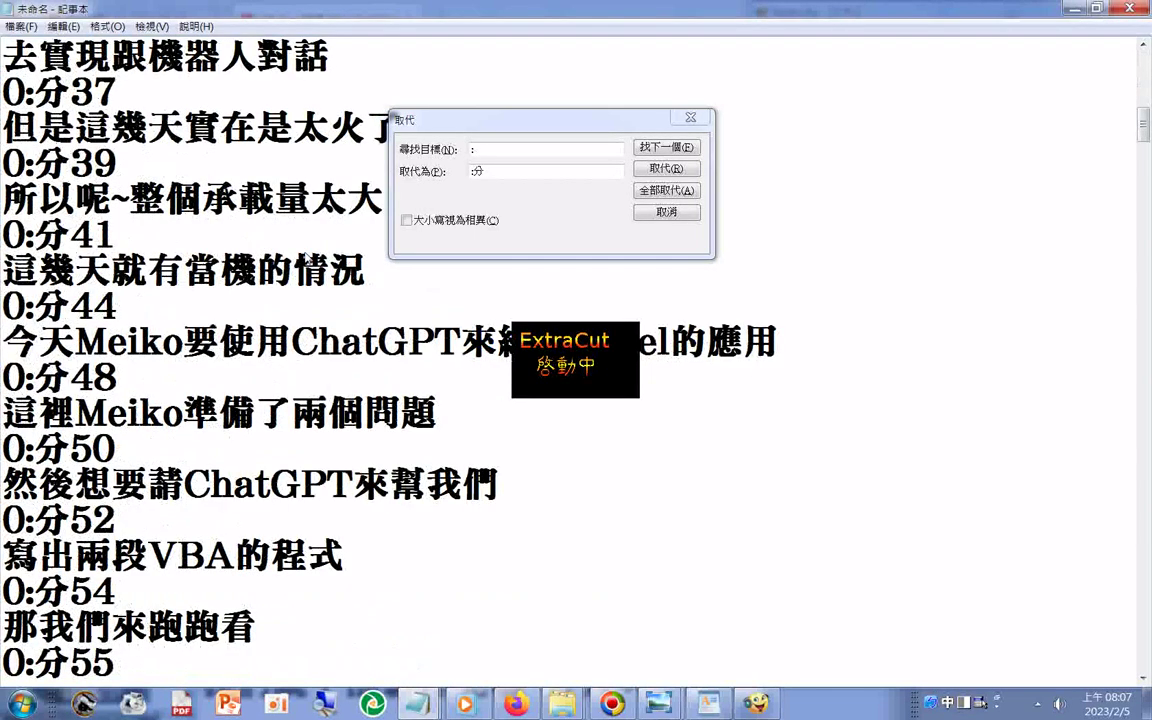
pyautogui.scroll(-7, 570, 360)
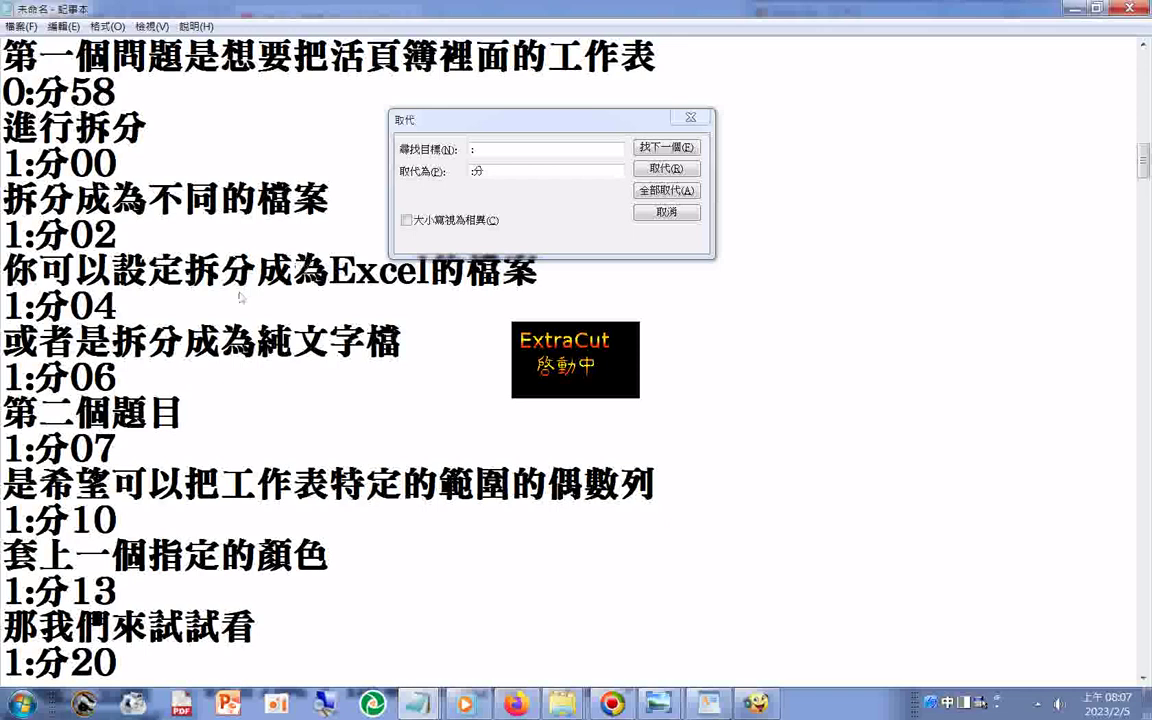
pyautogui.scroll(12, 240, 296)
pyautogui.scroll(4, 240, 296)
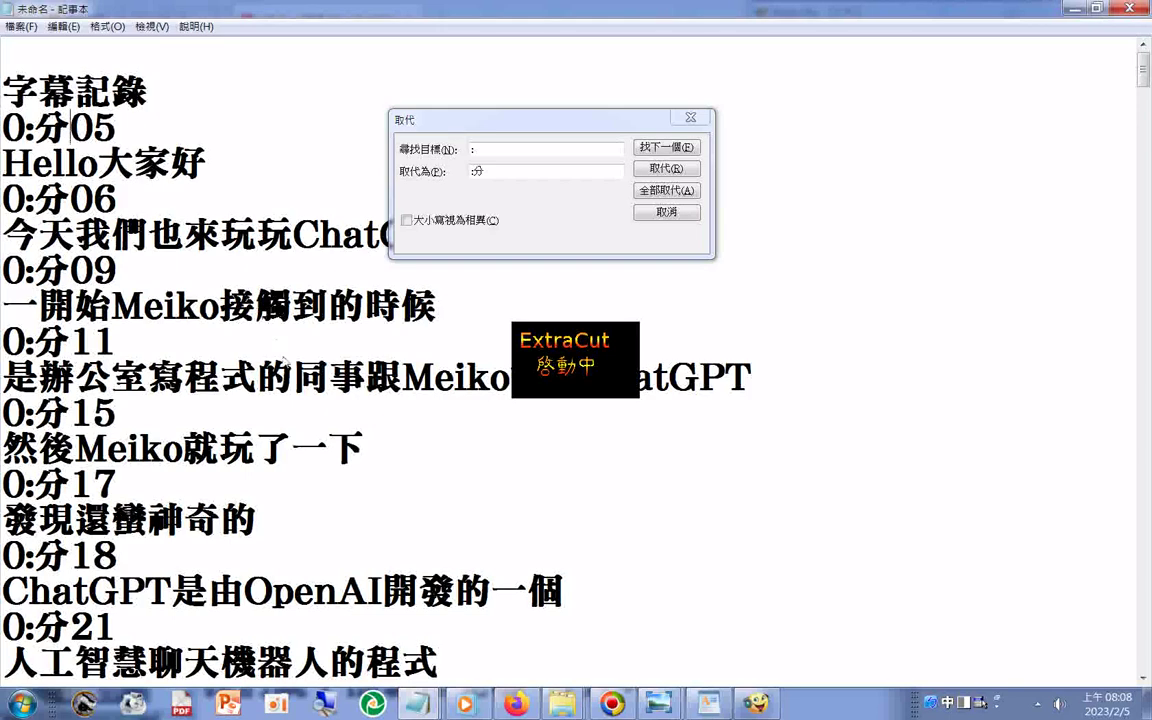
pyautogui.scroll(-3, 285, 362)
pyautogui.moveTo(1146, 98)
pyautogui.mouseDown()
pyautogui.moveTo(1124, 564)
pyautogui.moveTo(1141, 672)
pyautogui.mouseUp()
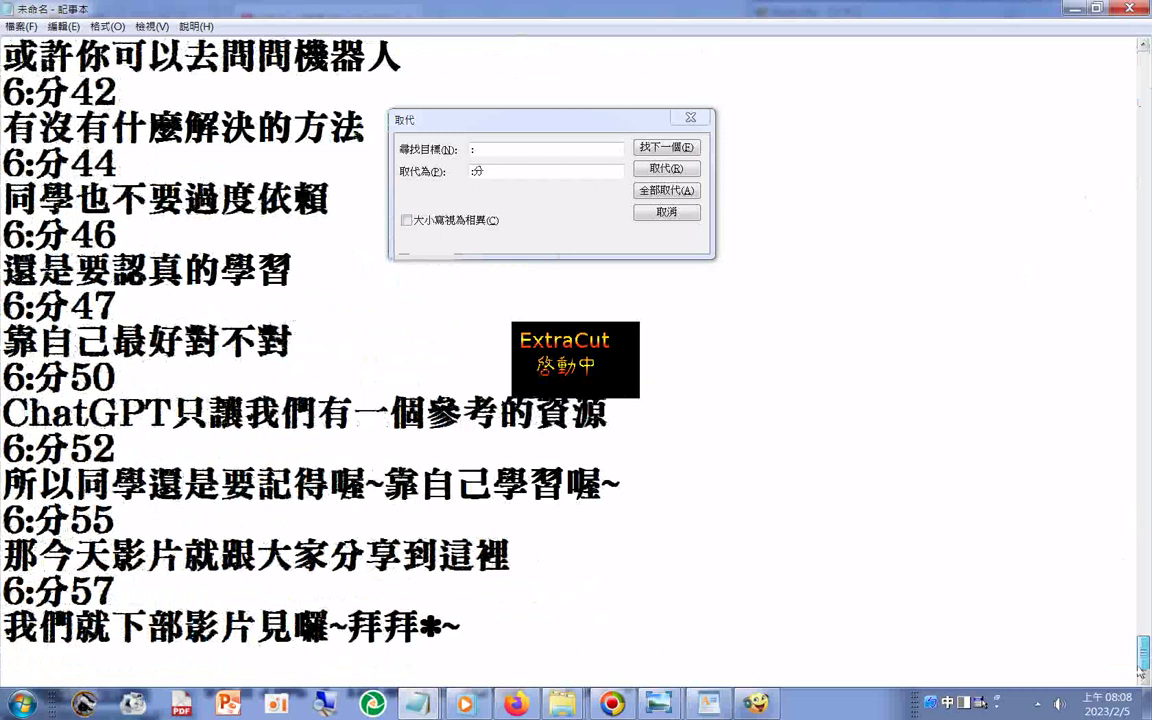
pyautogui.moveTo(1141, 664); pyautogui.dragTo(1141, 656)
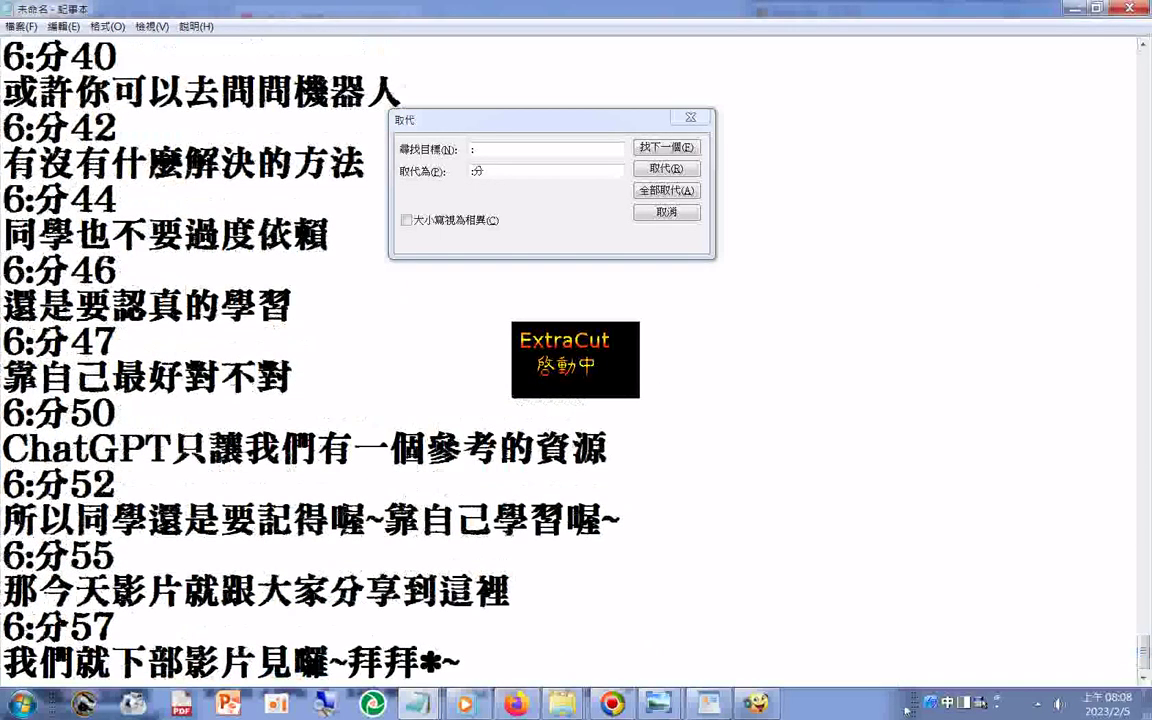
pyautogui.click(531, 710)
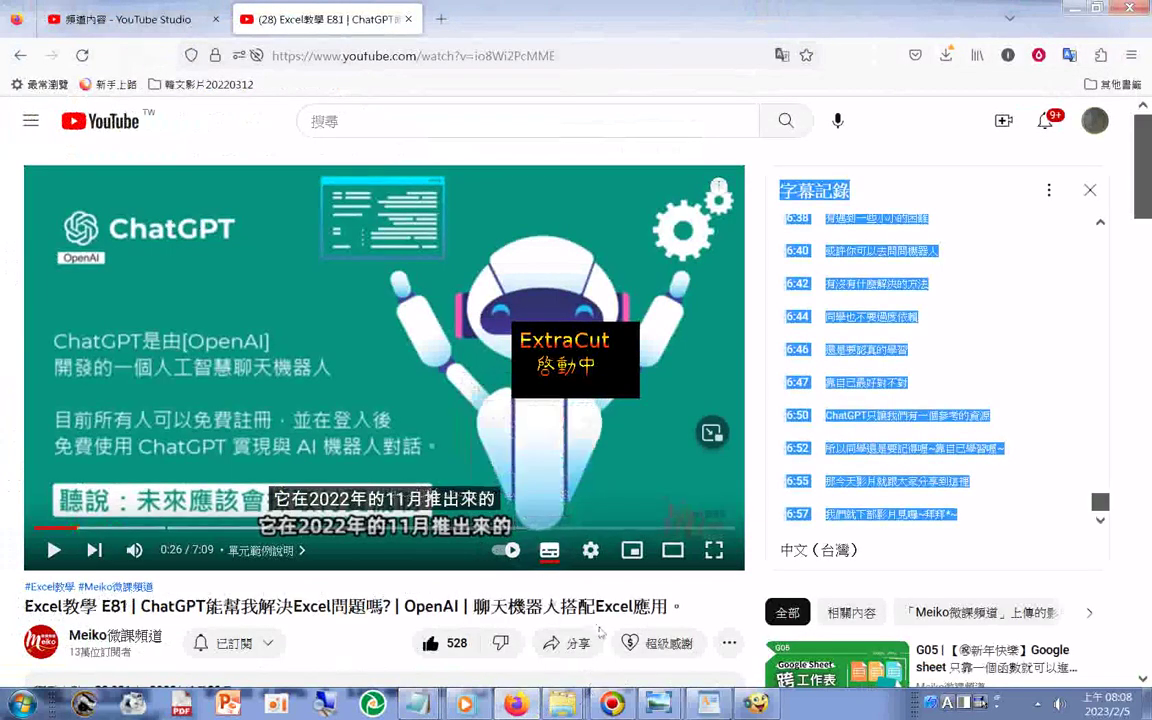
# Step: Return to the Notepad transcript, select all its text, and bring the media player forward
pyautogui.hotkey('alt', 'Tab')
pyautogui.hotkey('alt', 'Tab')
pyautogui.hotkey('alt', 'Tab')
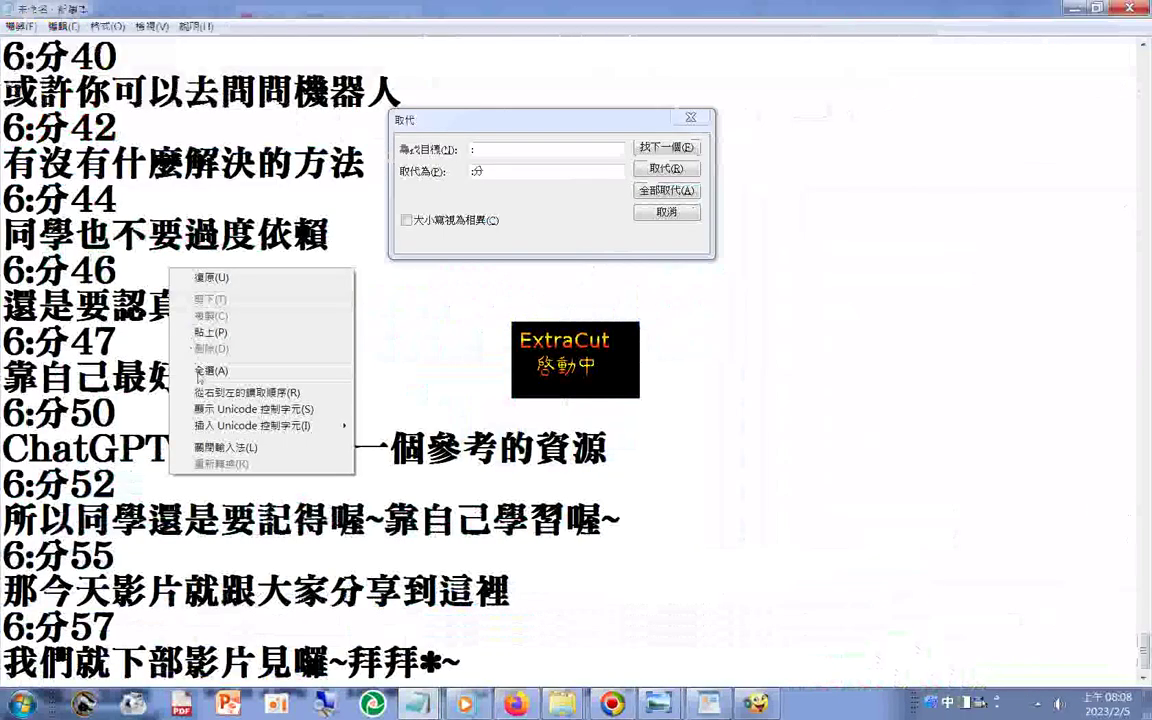
pyautogui.click(199, 371)
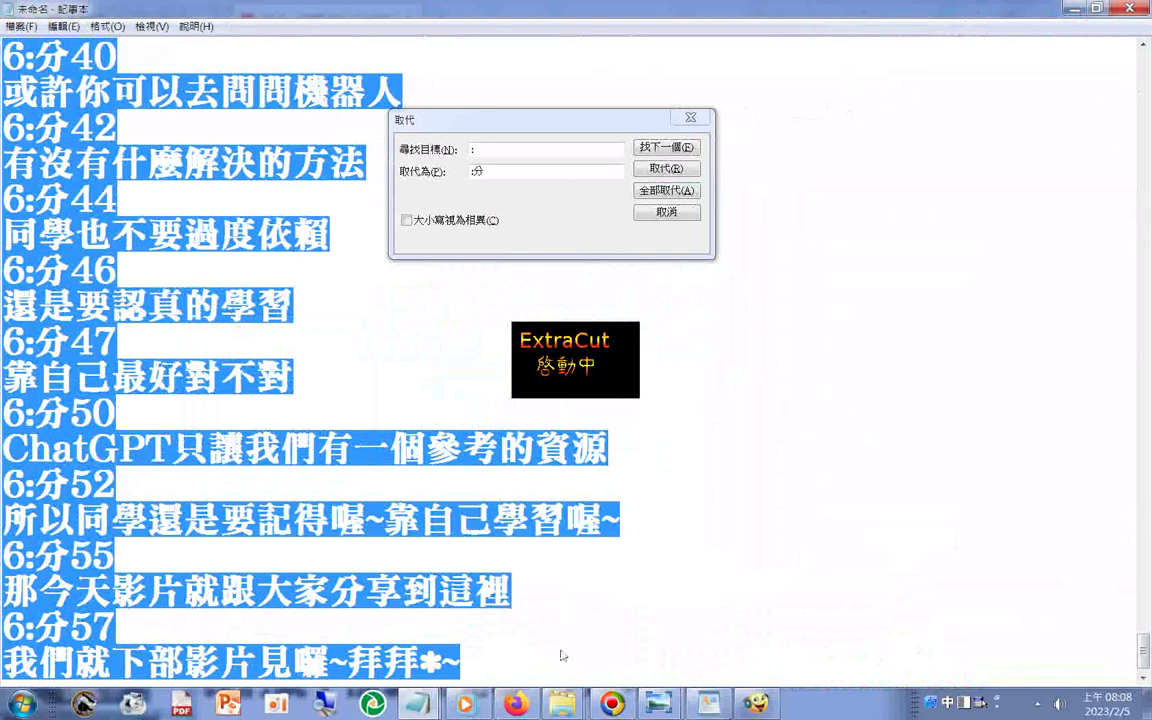
pyautogui.moveTo(758, 704)
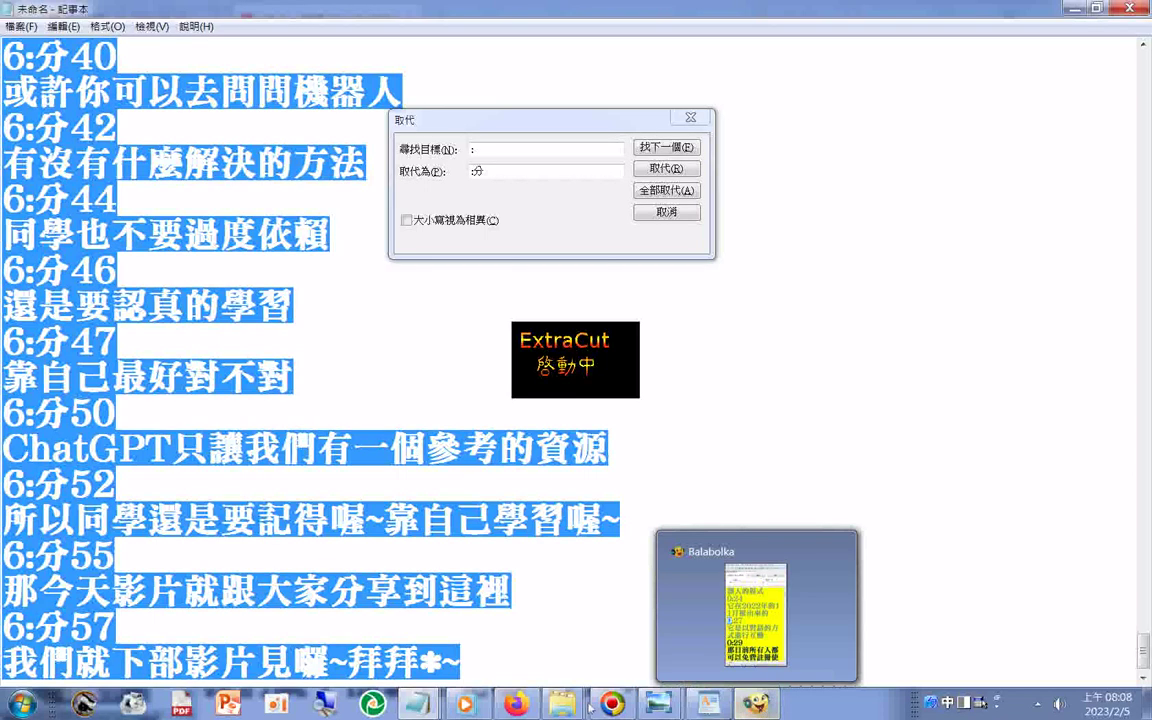
pyautogui.click(465, 705)
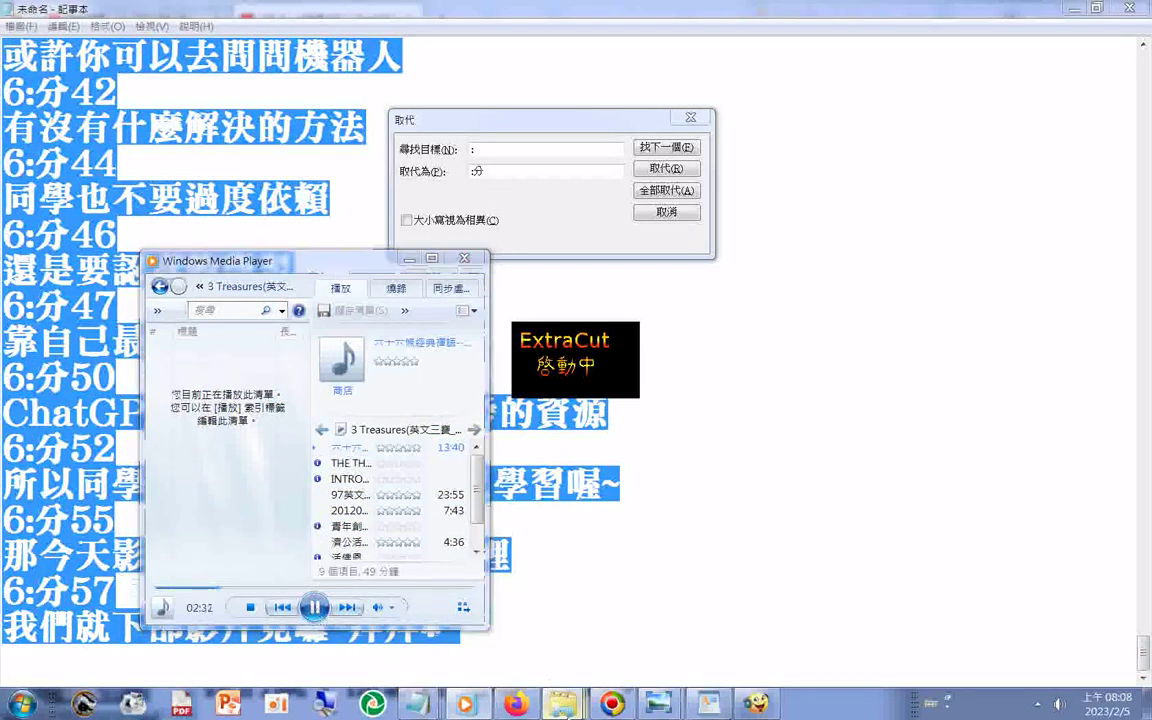
pyautogui.moveTo(561, 704)
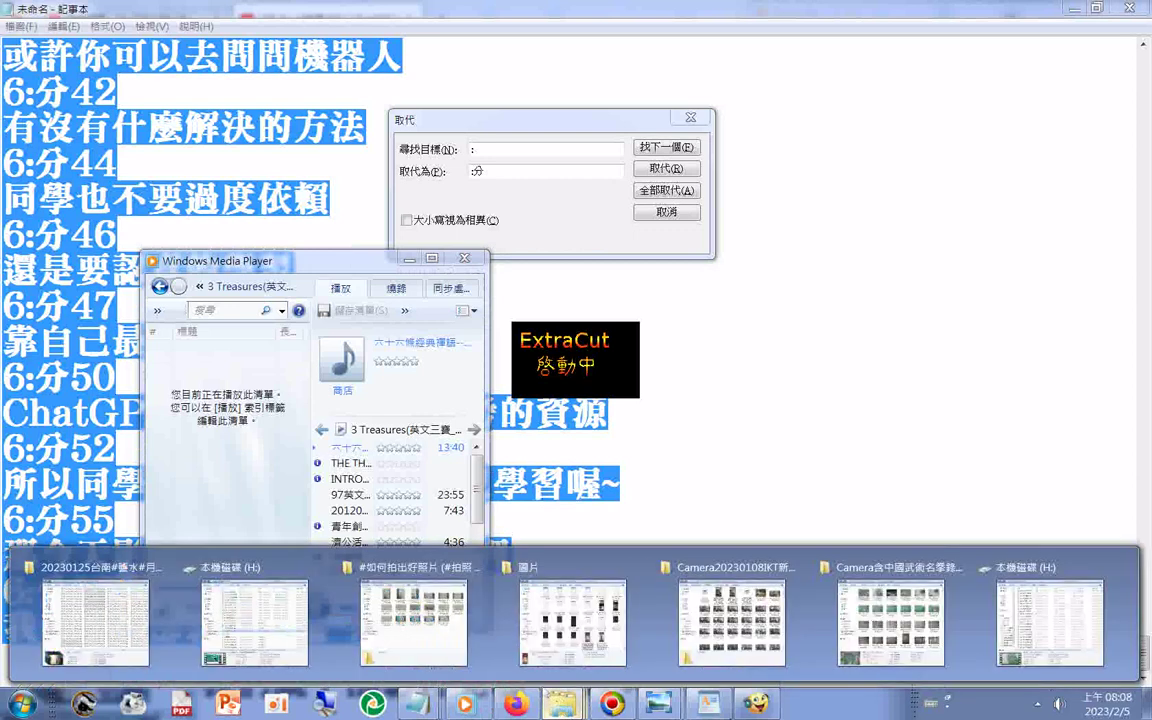
# Step: Navigate to the 下載 folder under C:\user in a folder window
pyautogui.click(570, 573)
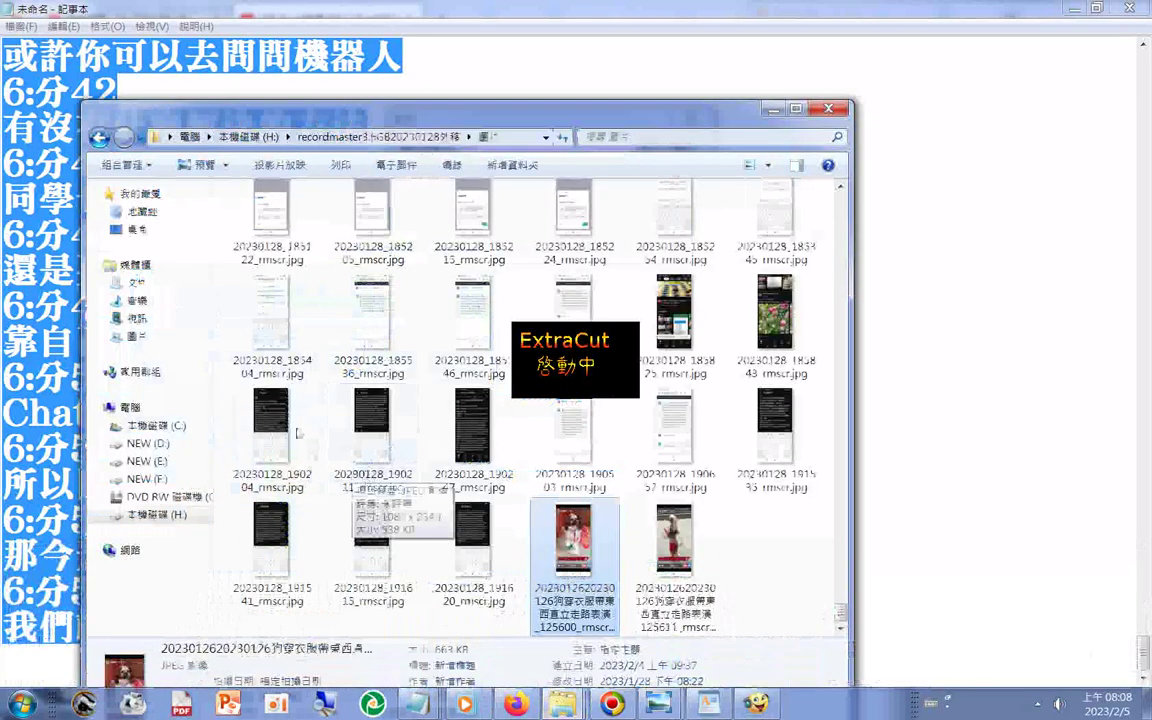
pyautogui.click(155, 426)
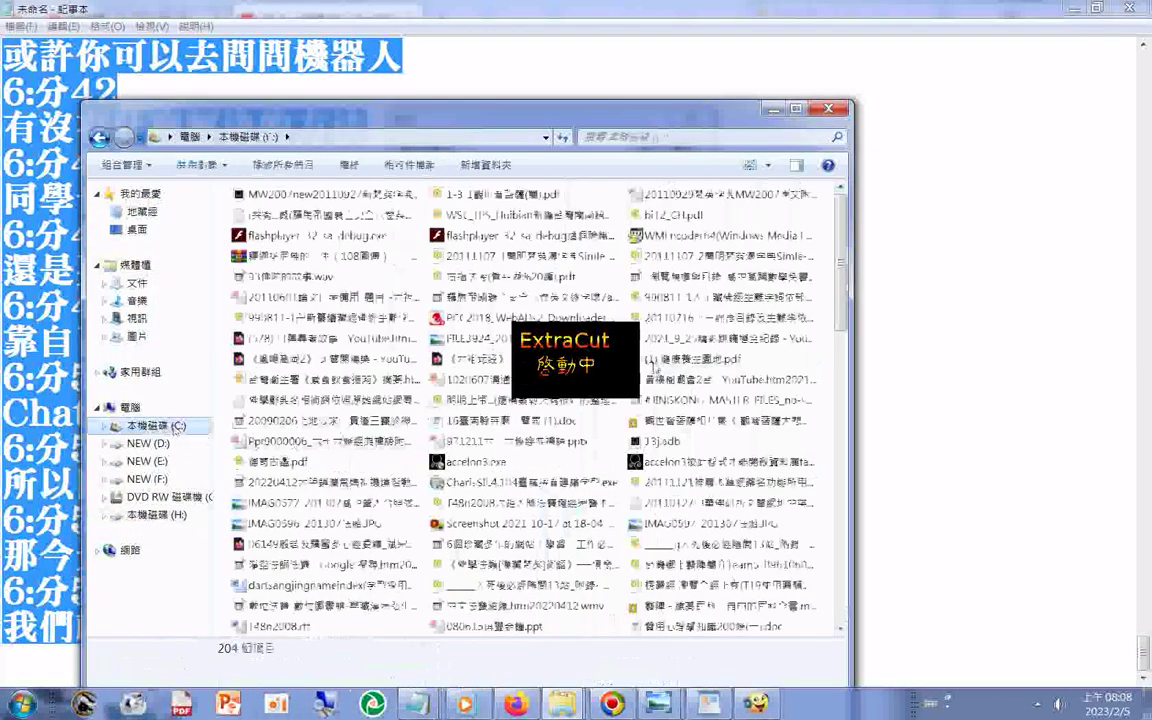
pyautogui.moveTo(841, 250); pyautogui.dragTo(851, 512)
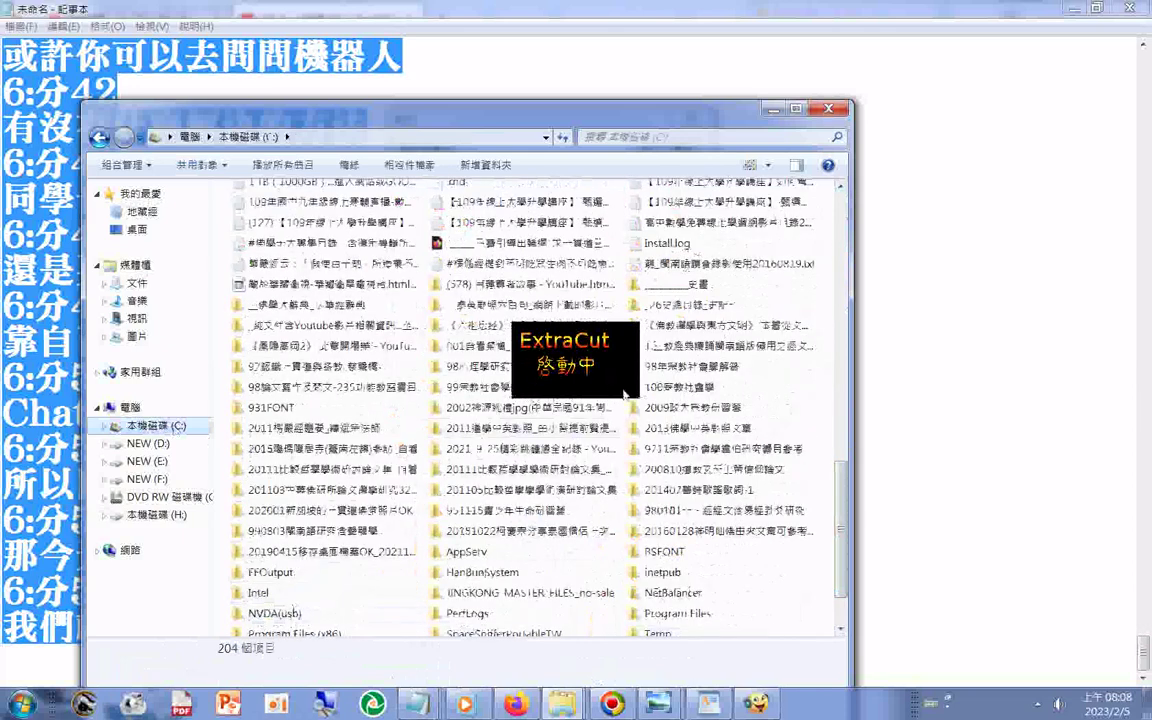
pyautogui.scroll(-1, 640, 420)
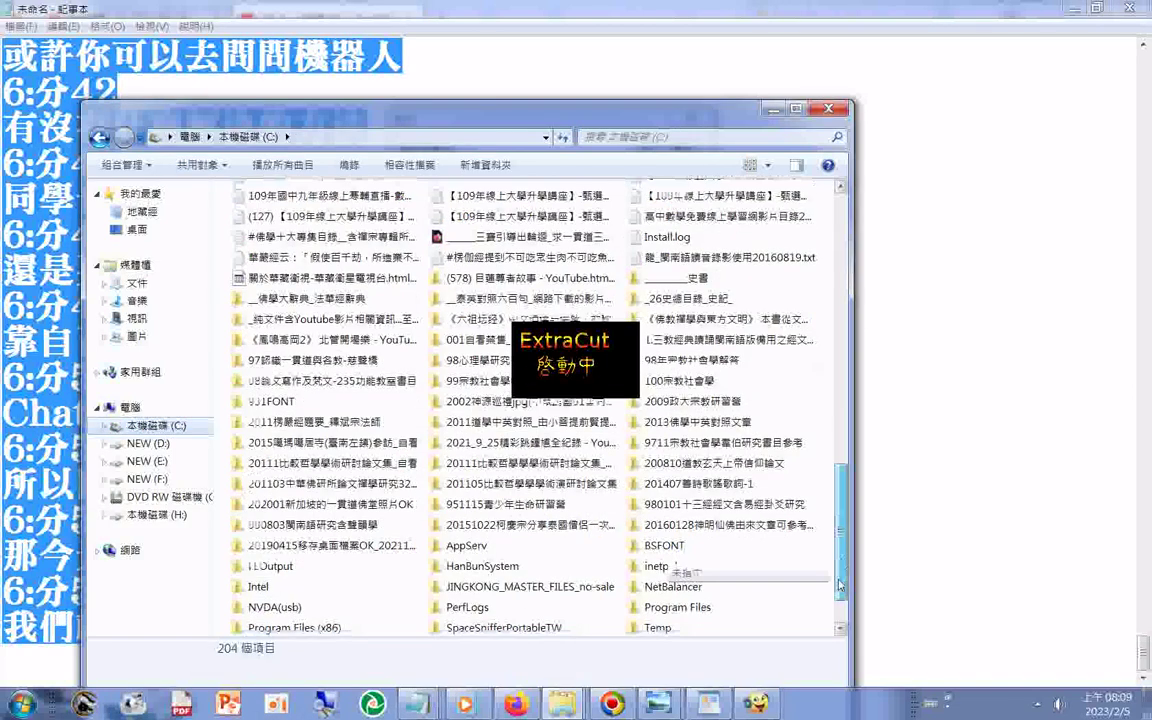
pyautogui.click(458, 590)
pyautogui.doubleClick(457, 592)
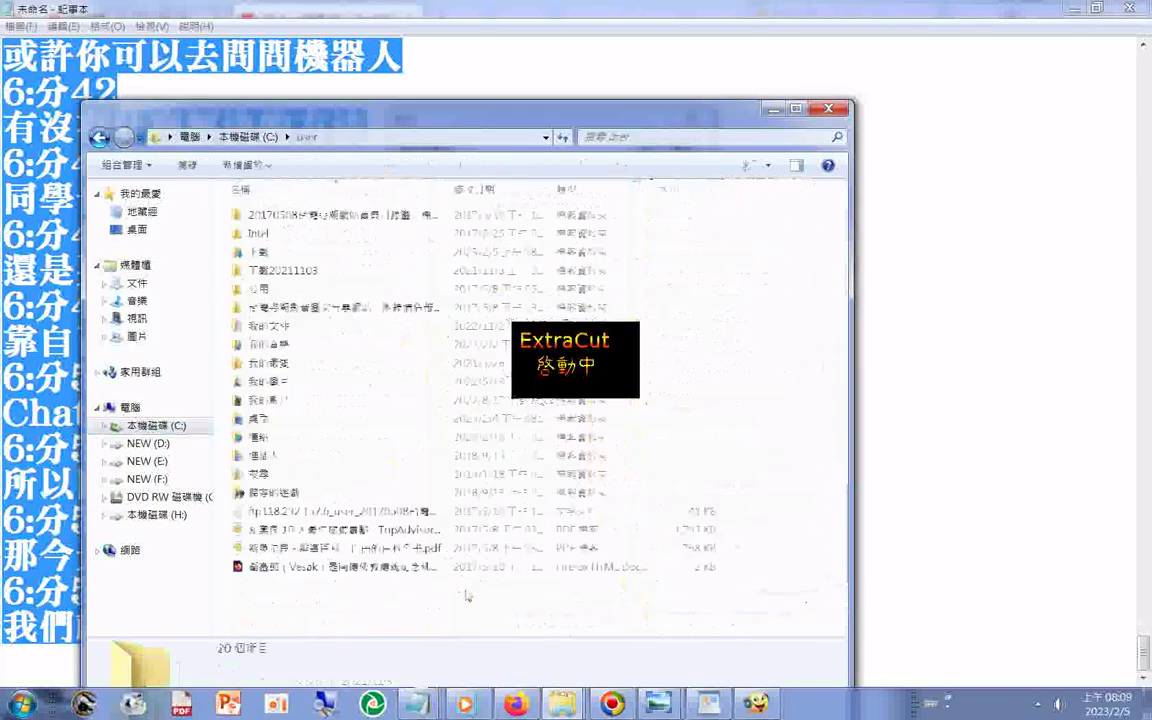
pyautogui.doubleClick(252, 254)
# Step: Select all 425 PNG screenshots in the Downloads folder
pyautogui.scroll(-2, 373, 344)
pyautogui.scroll(-2, 373, 344)
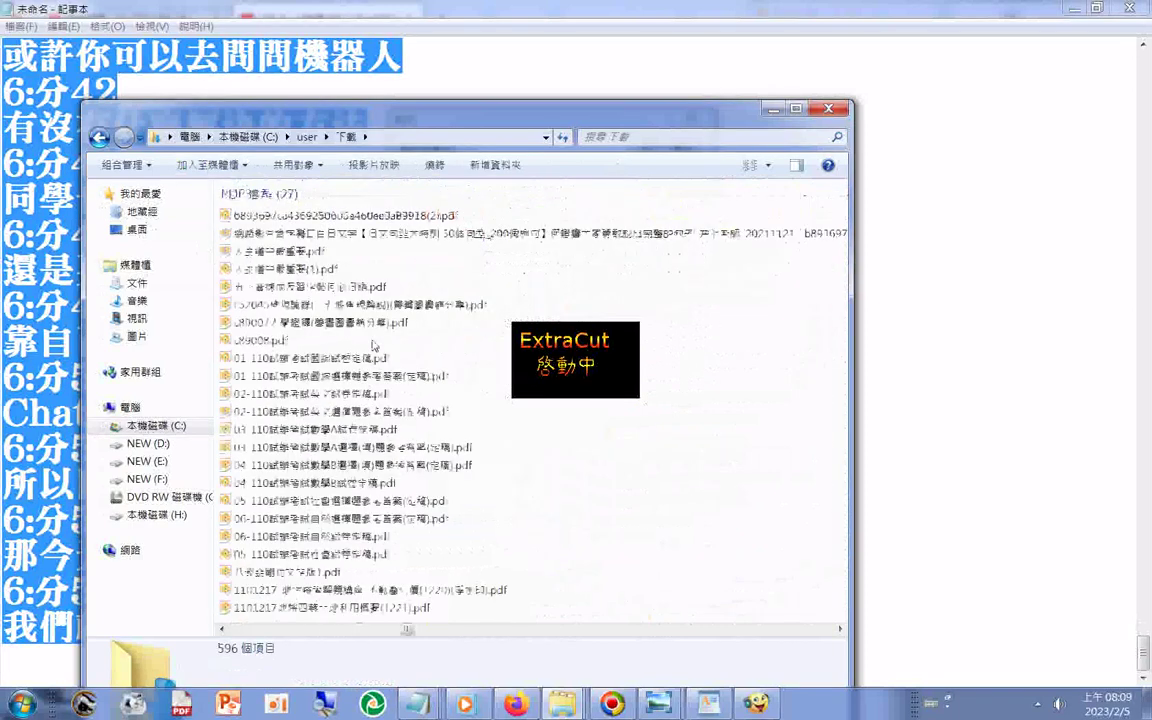
pyautogui.scroll(-2, 373, 344)
pyautogui.click(399, 217)
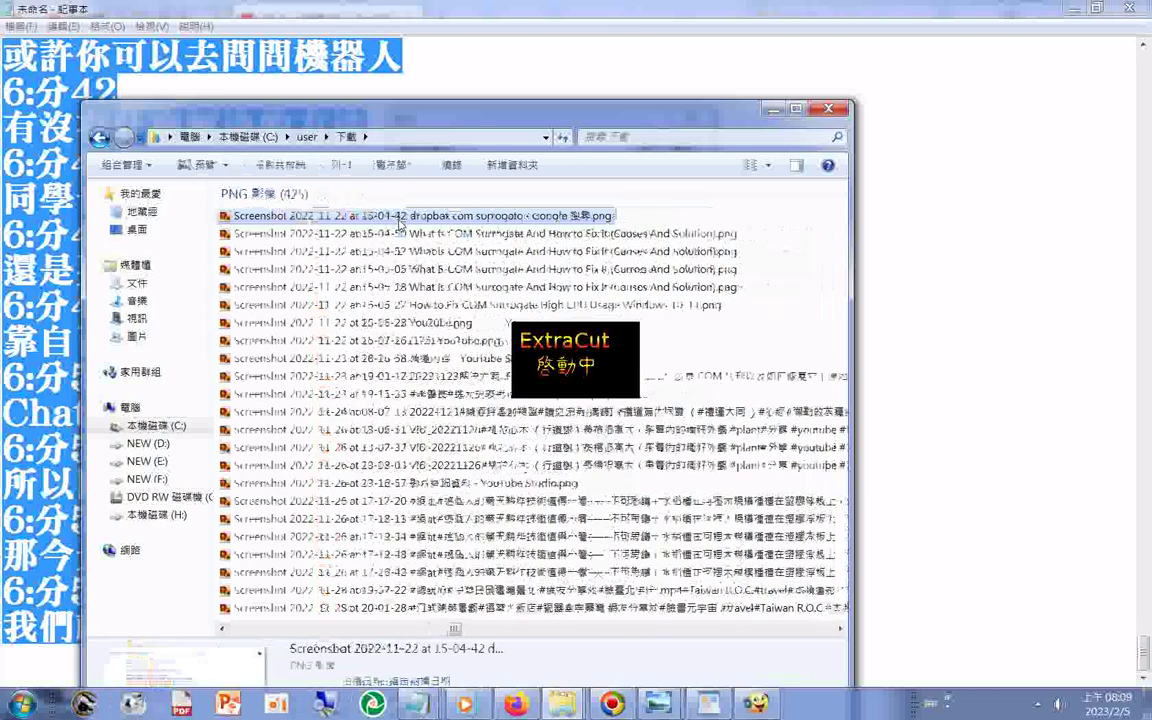
pyautogui.scroll(-1, 399, 222)
pyautogui.scroll(-1, 399, 222)
pyautogui.scroll(-2, 399, 222)
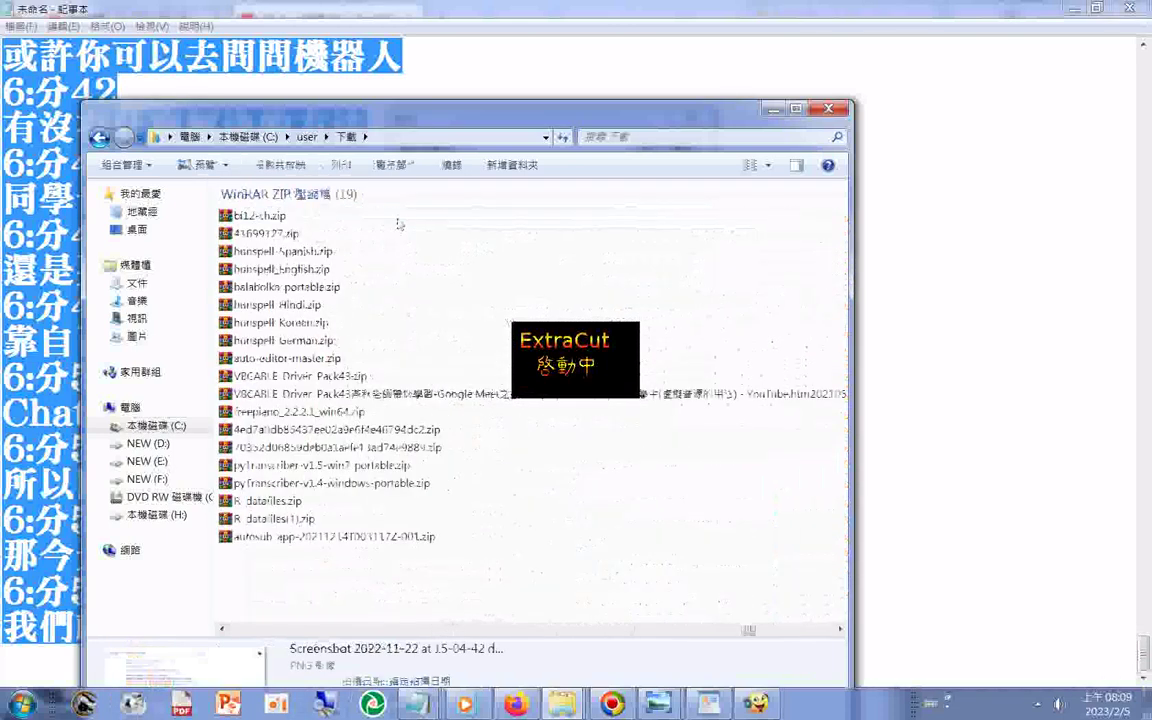
pyautogui.scroll(3, 399, 224)
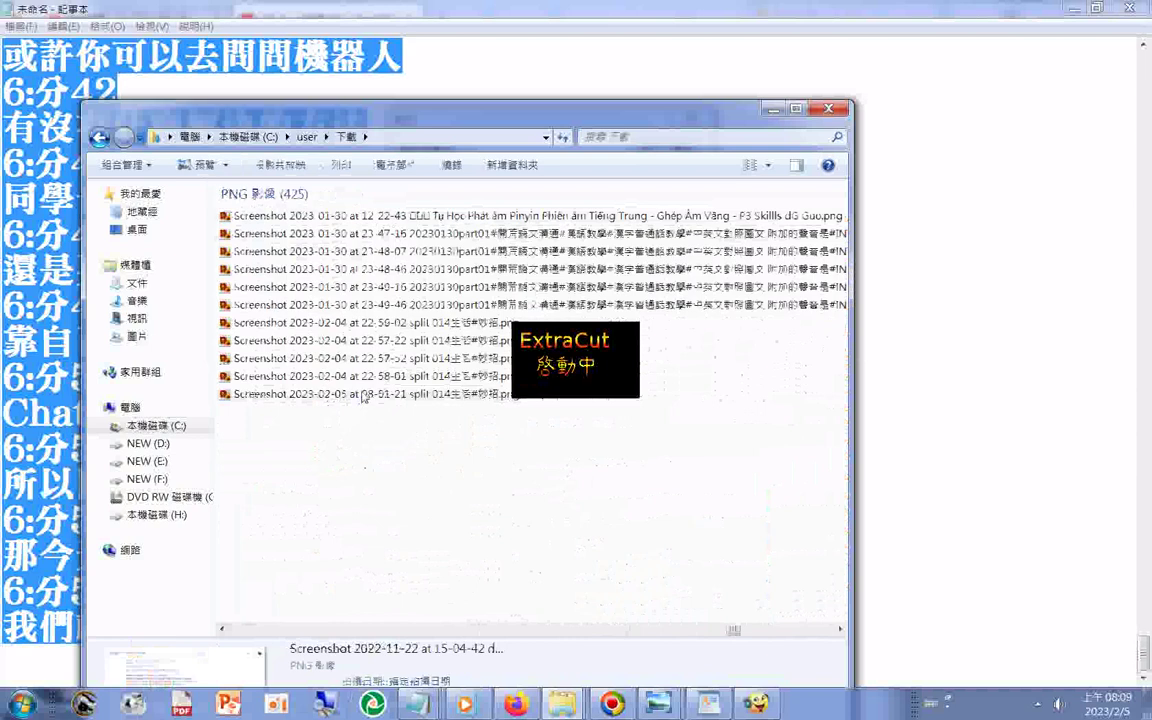
pyautogui.hotkey('ctrl', 'a')
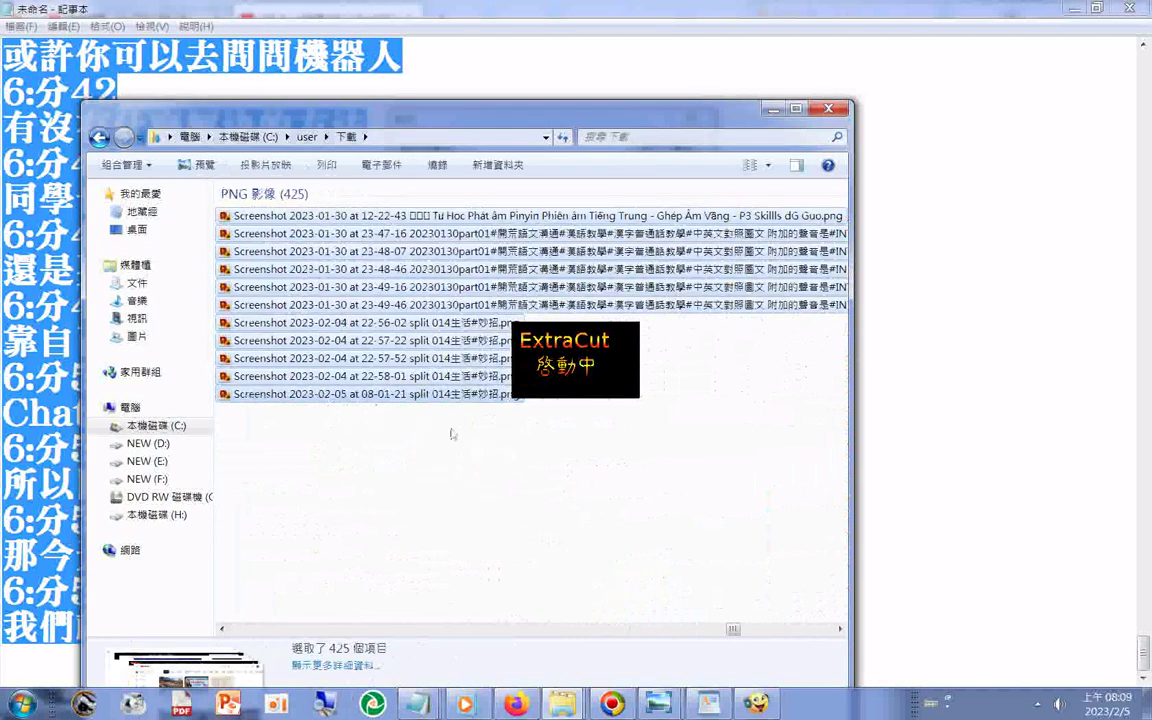
pyautogui.click(562, 704)
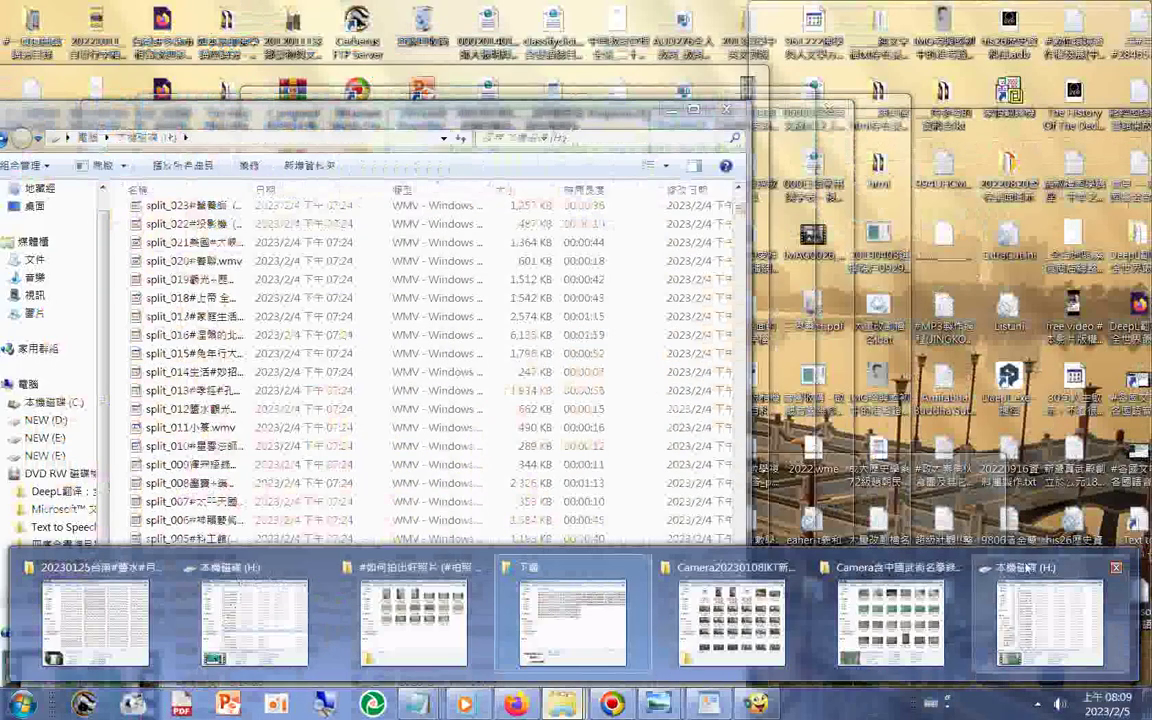
# Step: Try renaming 202208.wmv on drive H: to 20230205.wmv
pyautogui.click(1027, 569)
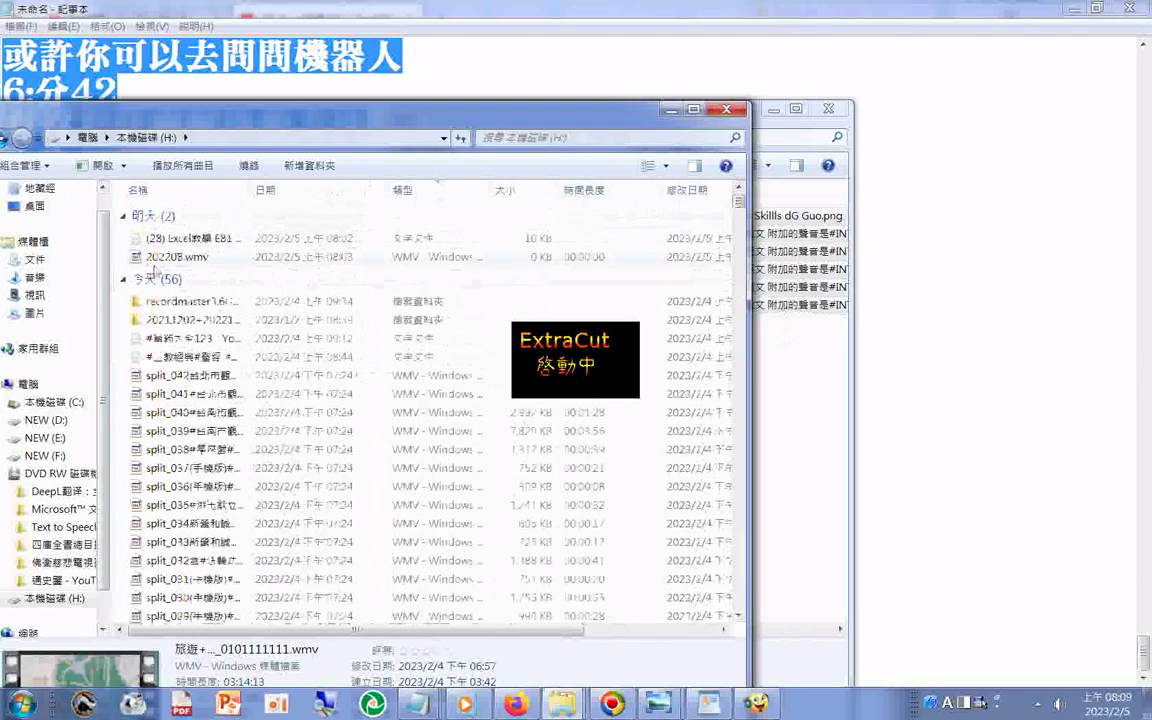
pyautogui.click(162, 257)
pyautogui.click(166, 258)
pyautogui.write('20230205')
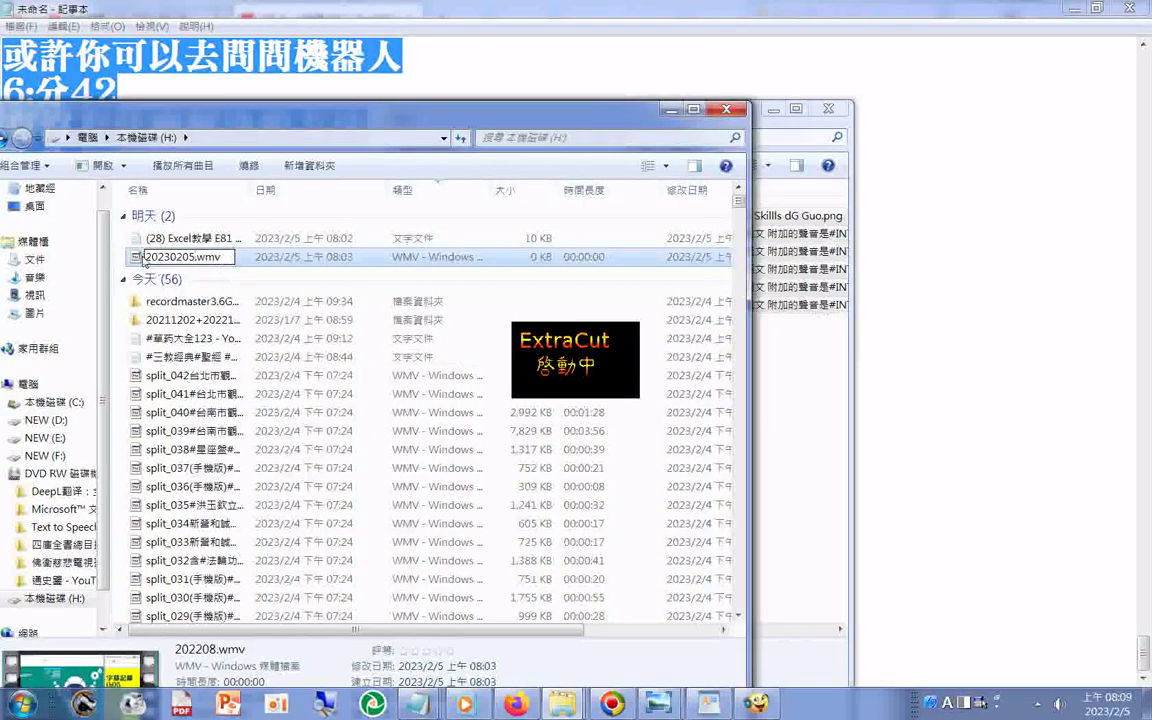
pyautogui.press('Return')
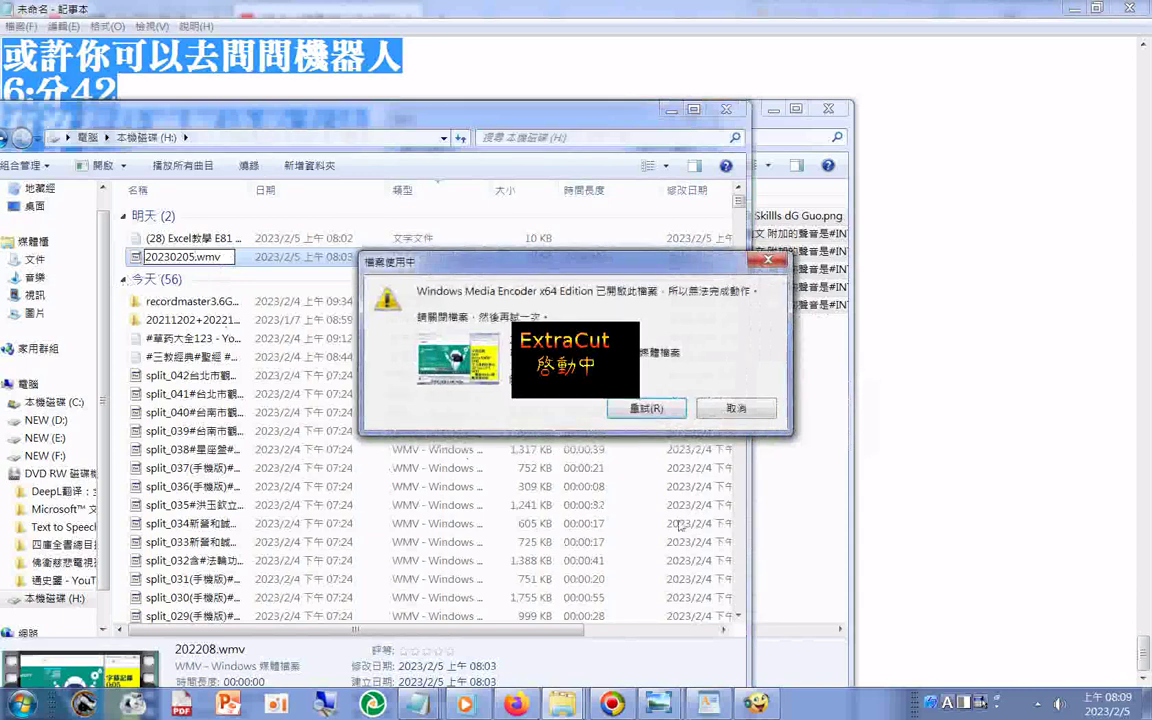